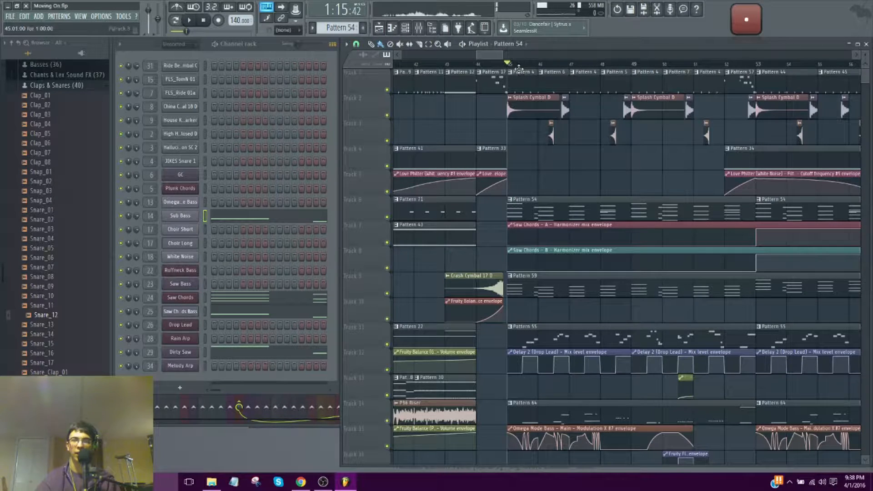
# Play the arrangement from bar 45 through the drop while watching the track levels in the mixer, and stop playback
pyautogui.scroll(-3, 527, 66)
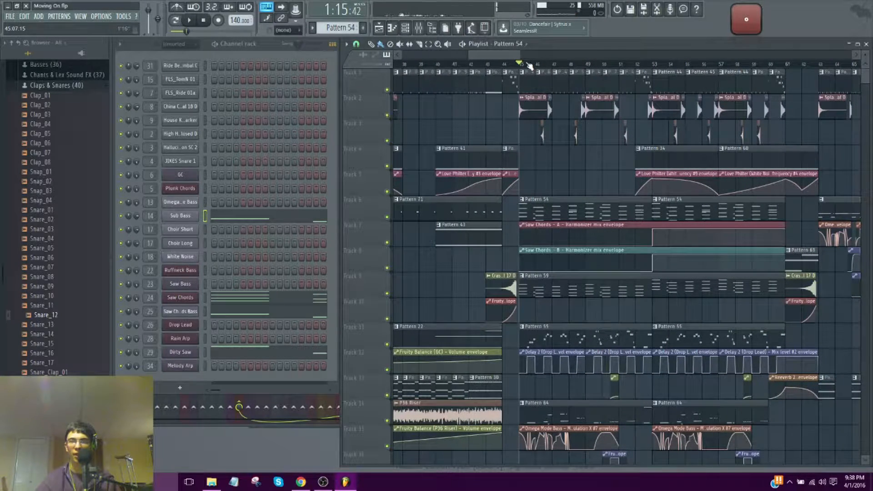
pyautogui.press('space')
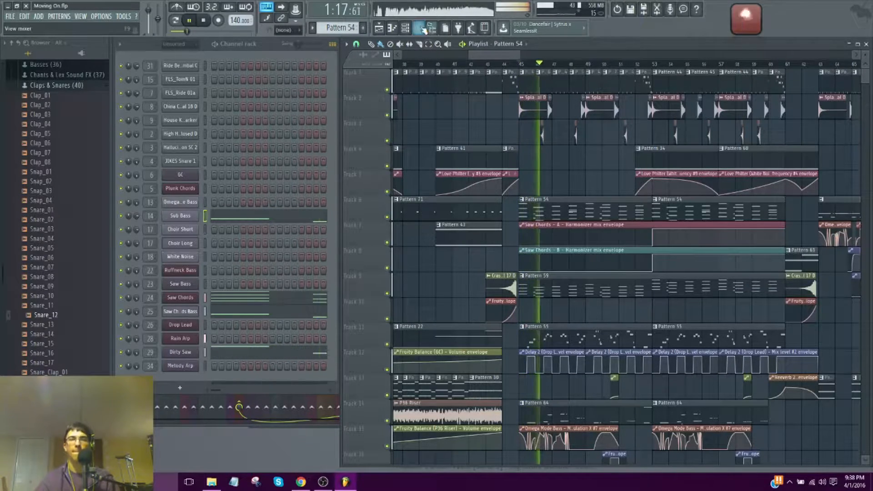
pyautogui.press('F9')
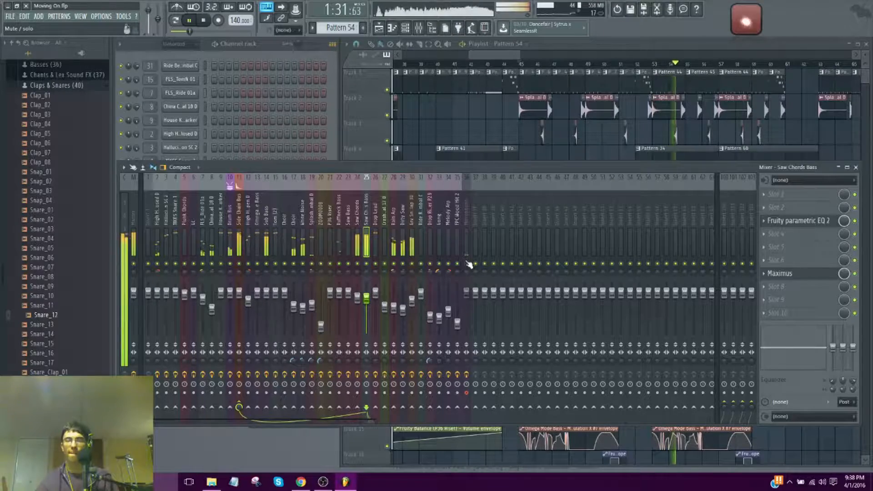
pyautogui.click(488, 50)
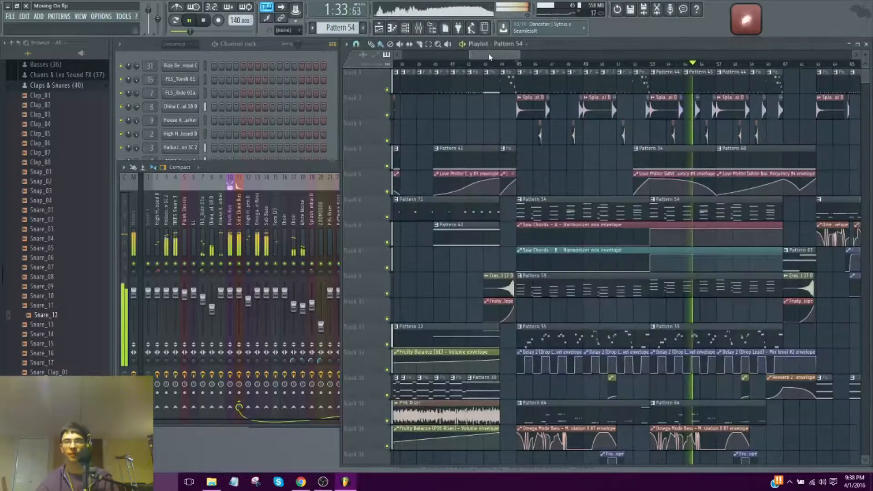
pyautogui.moveTo(488, 51); pyautogui.dragTo(503, 56)
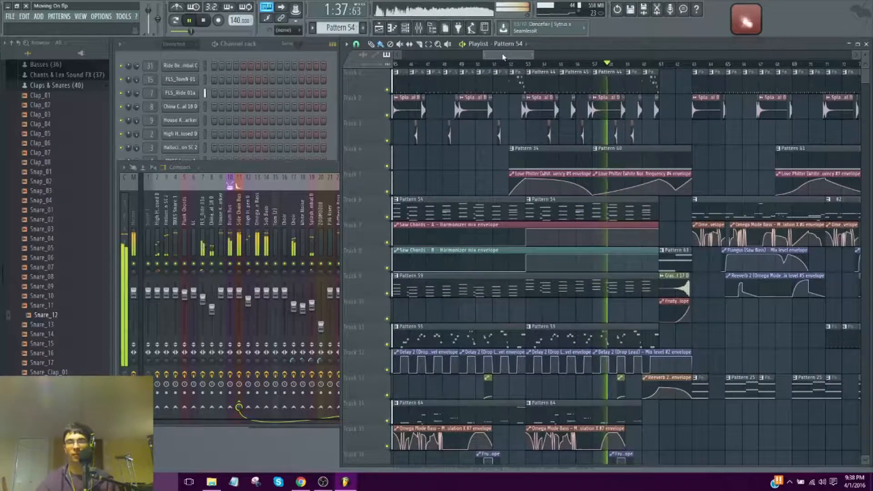
pyautogui.moveTo(503, 56); pyautogui.dragTo(510, 45)
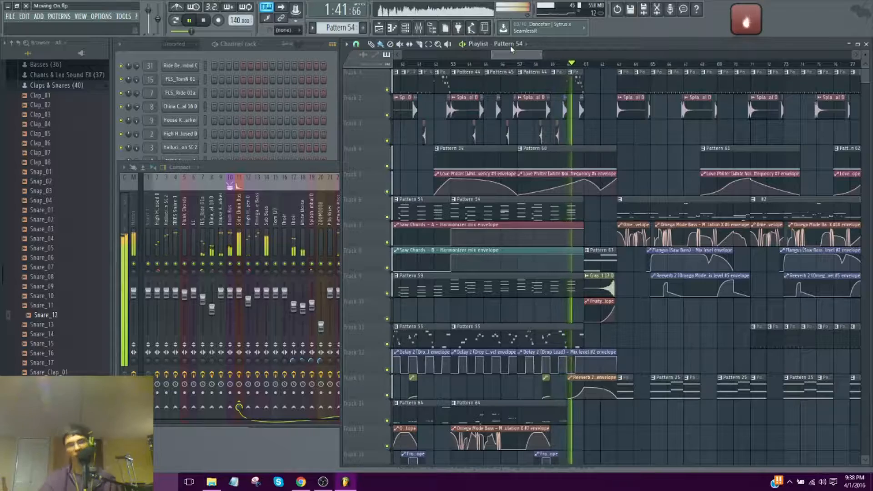
pyautogui.click(321, 169)
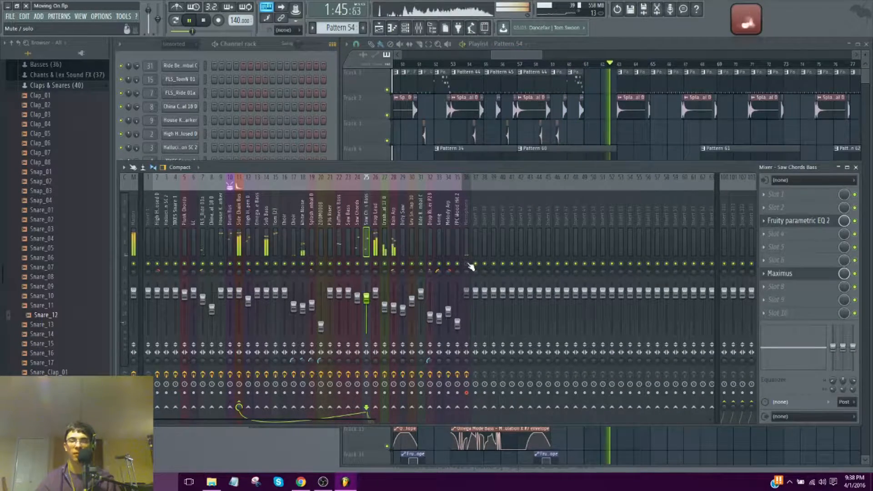
pyautogui.press('space')
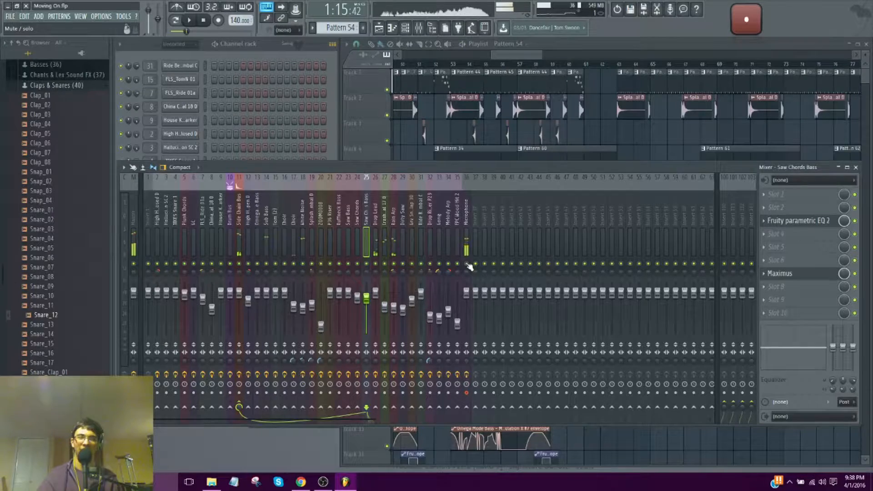
# Open Pattern 54 from the playlist and copy all the Saw Chords notes from its piano roll
pyautogui.moveTo(502, 55); pyautogui.dragTo(484, 60)
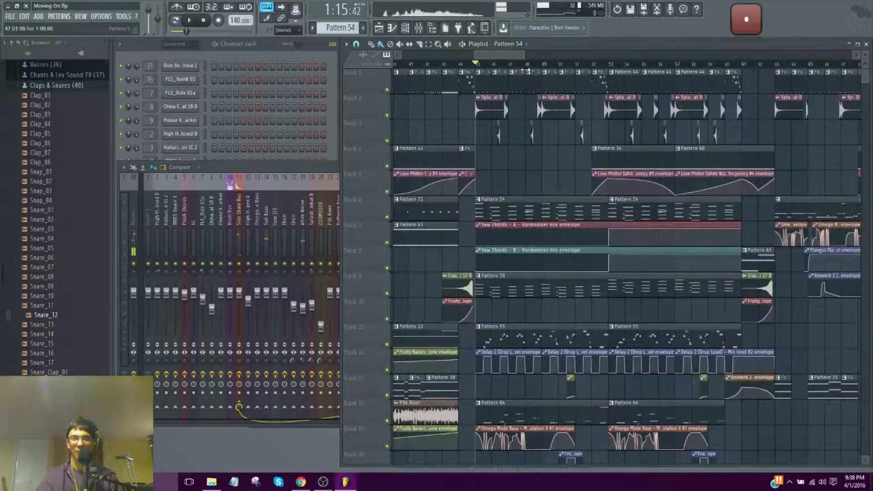
pyautogui.scroll(2, 531, 65)
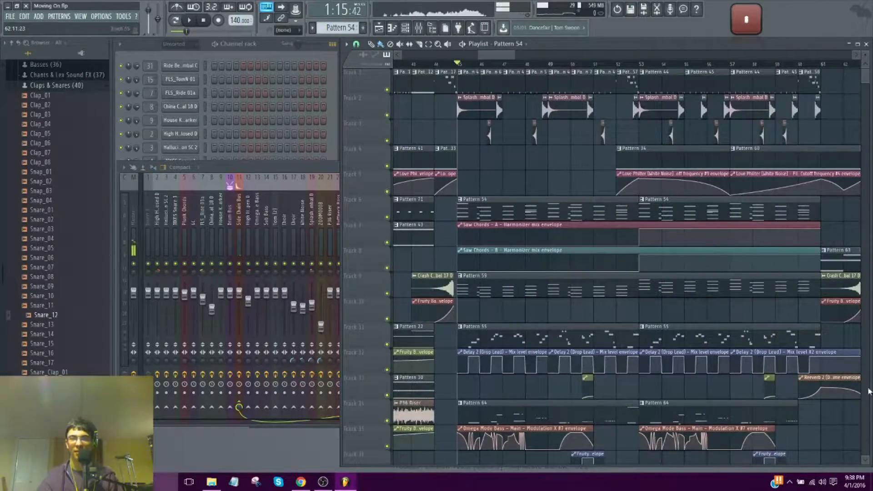
pyautogui.scroll(-1, 596, 69)
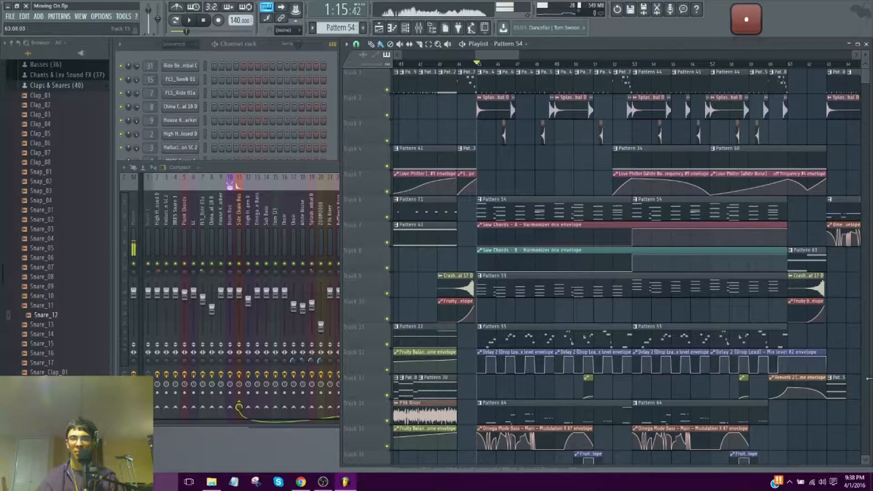
pyautogui.doubleClick(522, 217)
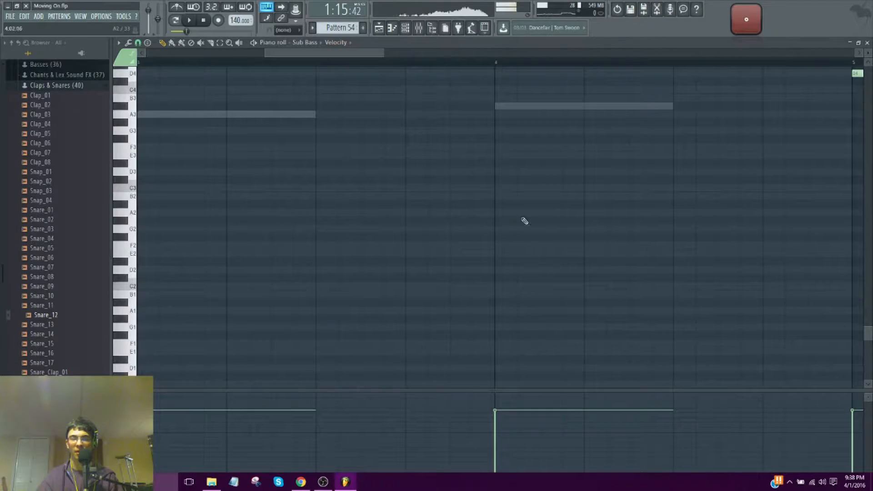
pyautogui.scroll(-2, 331, 63)
pyautogui.scroll(-3, 332, 63)
pyautogui.scroll(4, 325, 178)
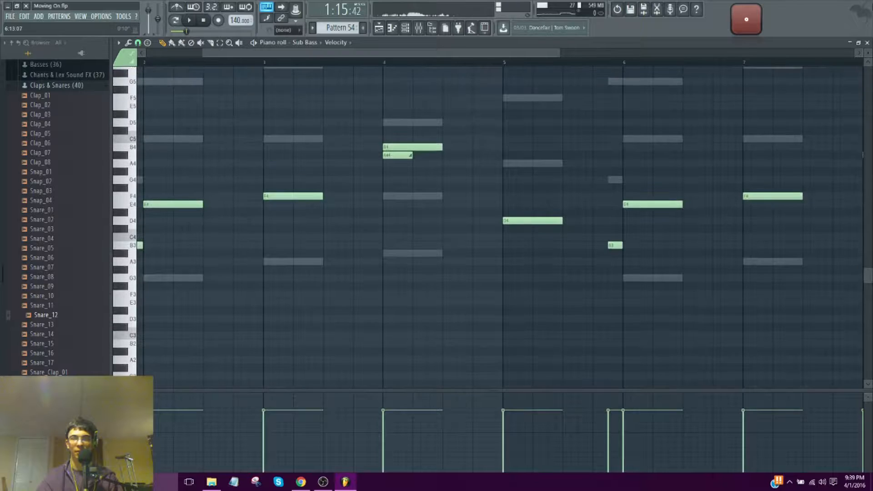
pyautogui.press('Escape')
pyautogui.click(252, 301)
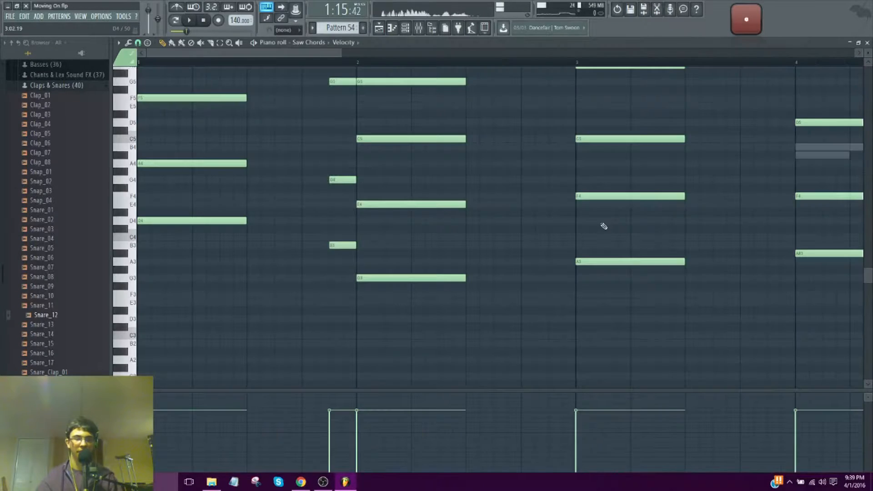
pyautogui.click(866, 43)
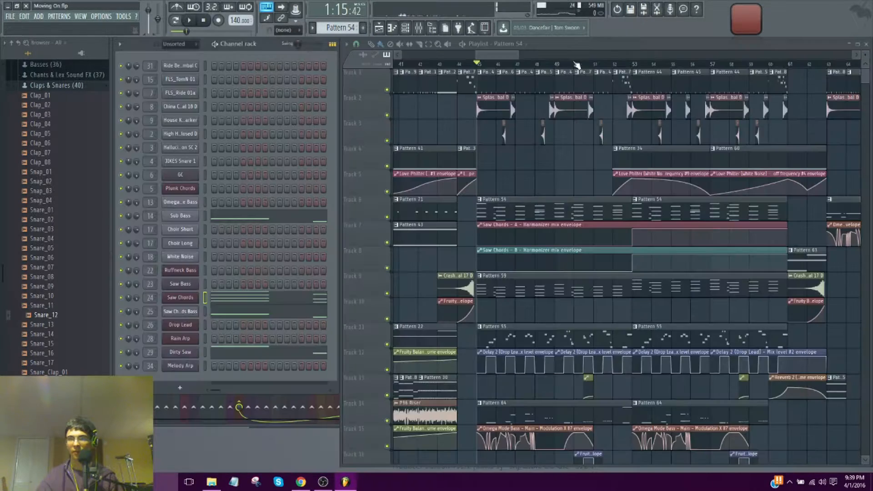
# Create a new empty pattern, Pattern 93, and add a Harmor channel, closing its plugin window
pyautogui.scroll(-2, 569, 64)
pyautogui.moveTo(515, 54); pyautogui.dragTo(866, 65)
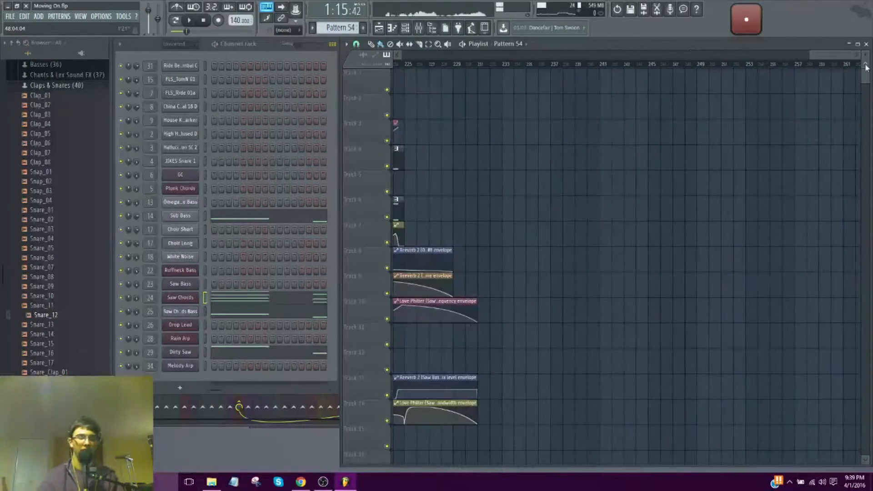
pyautogui.click(180, 388)
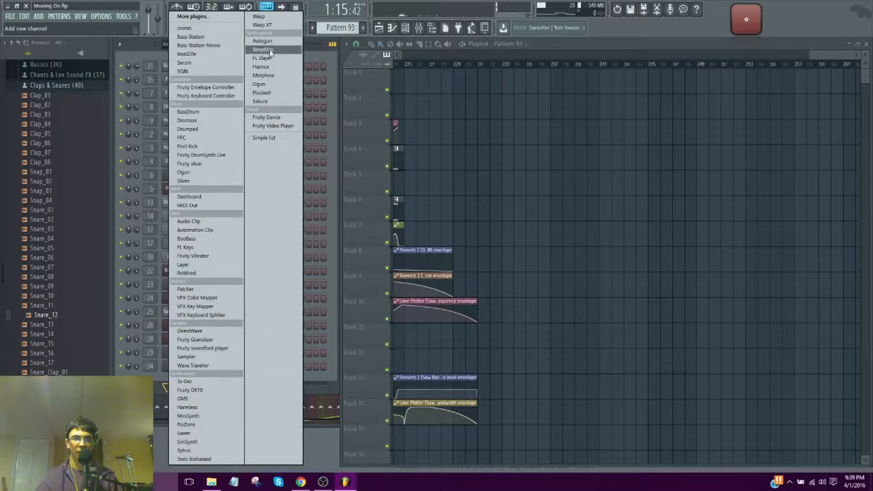
pyautogui.click(261, 67)
pyautogui.moveTo(289, 109); pyautogui.dragTo(415, 79)
pyautogui.click(445, 105)
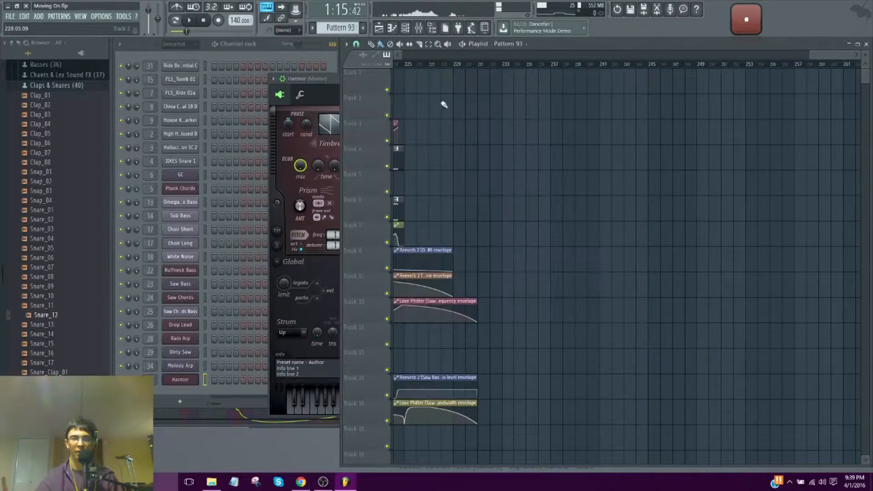
pyautogui.click(333, 61)
# Paste the copied Saw Chords notes into the Harmor channel's piano roll
pyautogui.rightClick(222, 373)
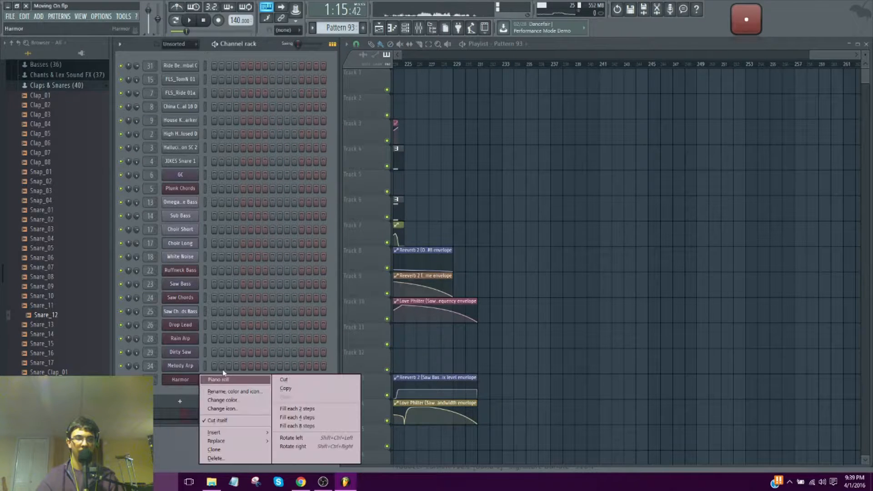
pyautogui.click(223, 383)
pyautogui.hotkey('ctrl', 'v')
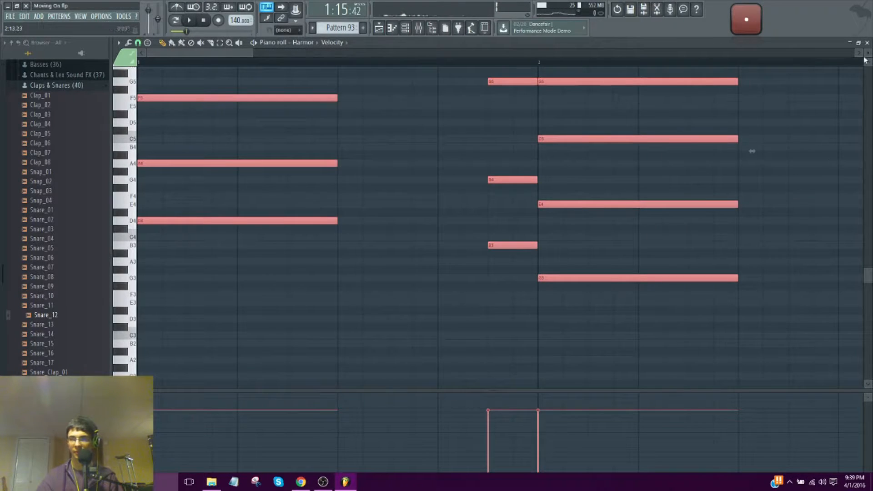
pyautogui.click(867, 43)
# Place Pattern 93 on Track 3 at bar 241 and briefly play it from there
pyautogui.click(614, 139)
pyautogui.moveTo(652, 124)
pyautogui.mouseDown()
pyautogui.moveTo(580, 123)
pyautogui.moveTo(678, 173)
pyautogui.moveTo(639, 123)
pyautogui.mouseUp()
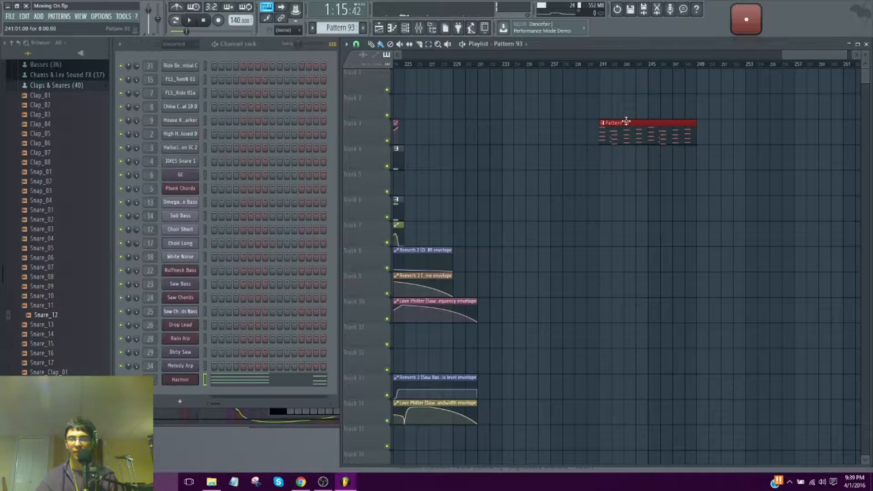
pyautogui.scroll(4, 601, 69)
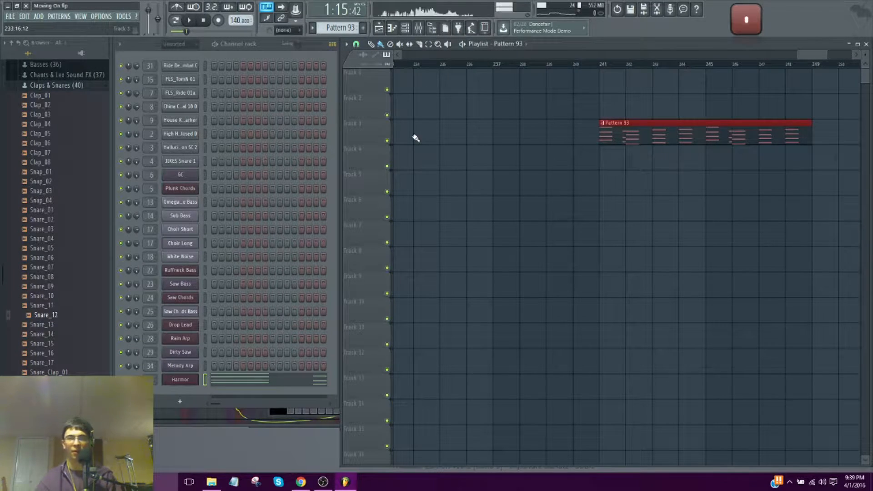
pyautogui.click(603, 65)
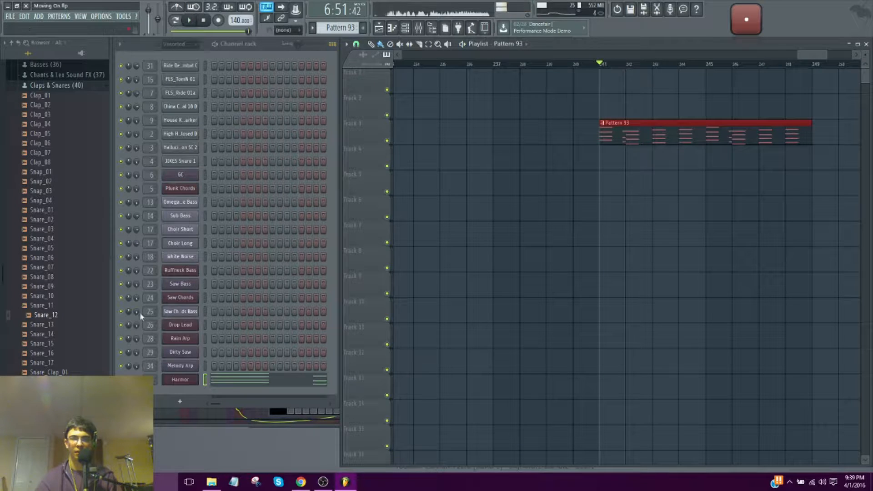
pyautogui.click(136, 380)
pyautogui.press('space')
pyautogui.press('space')
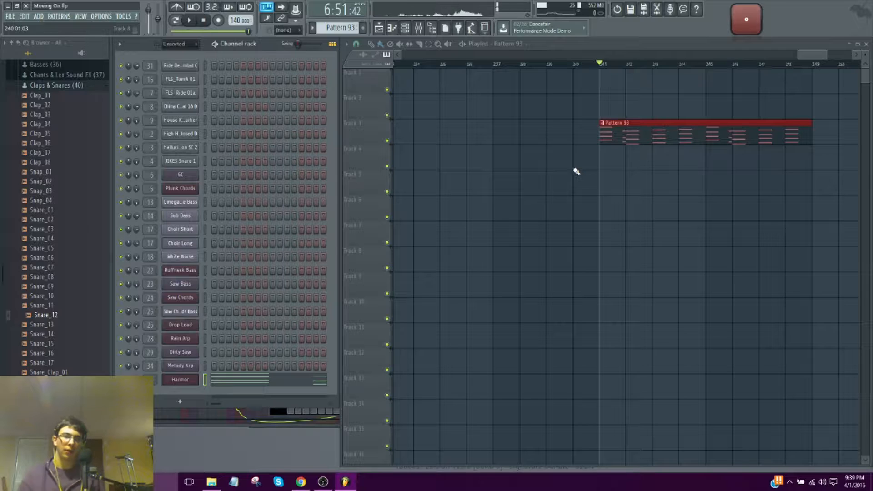
# Examine the voicing of the first Harmor chord in the piano roll, from D4 up to D6
pyautogui.click(243, 381)
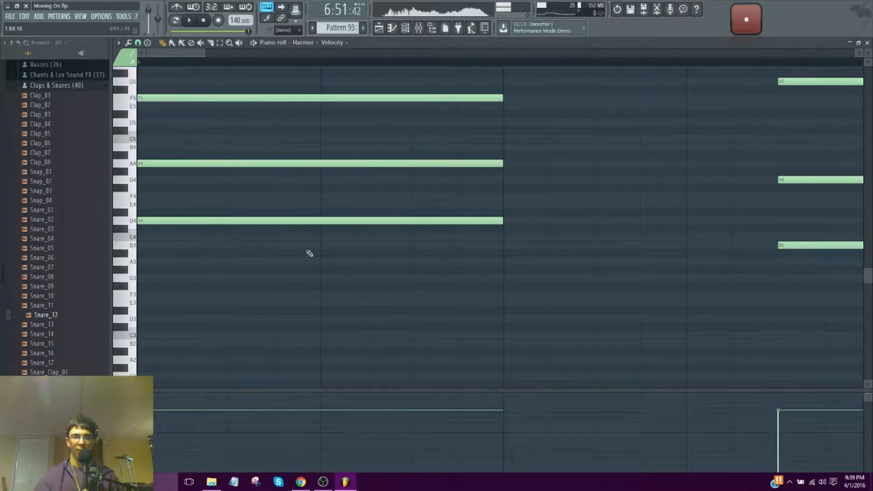
pyautogui.scroll(5, 155, 214)
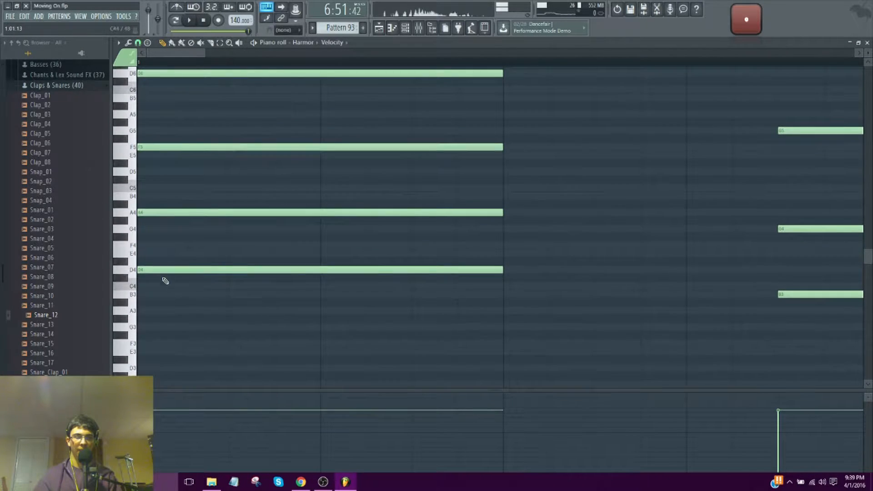
pyautogui.scroll(2, 230, 247)
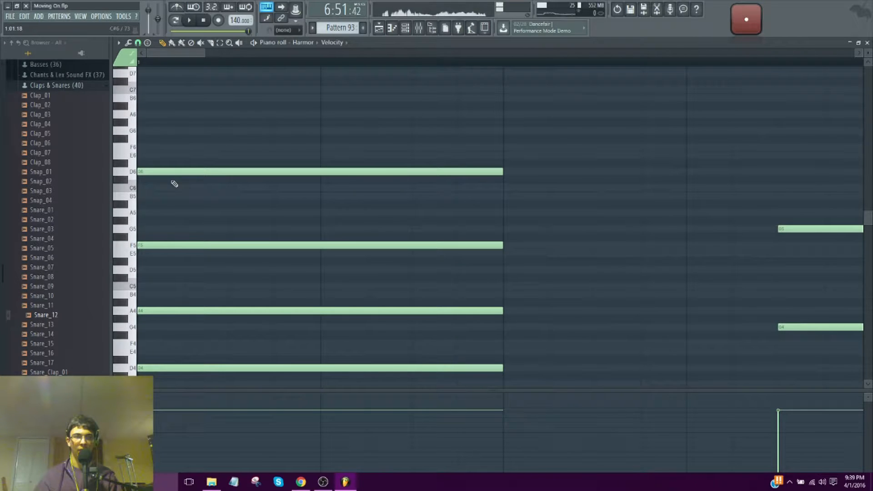
pyautogui.scroll(-2, 204, 234)
pyautogui.scroll(-3, 273, 67)
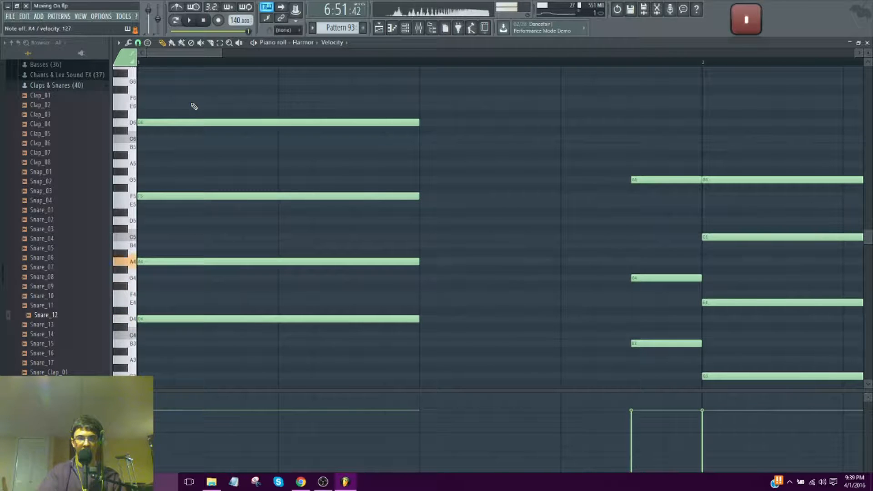
# Try adding an F4 note between the D4 and A4 notes of the first chord and remove it again
pyautogui.click(158, 295)
pyautogui.rightClick(160, 297)
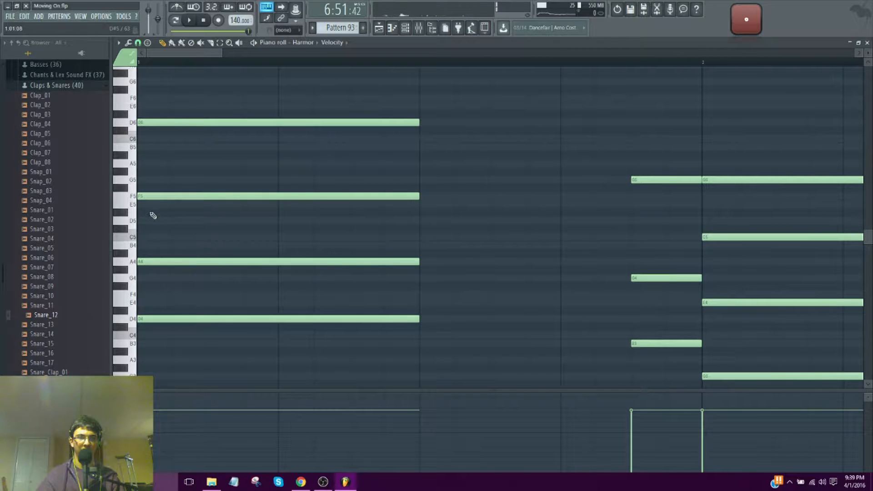
pyautogui.click(142, 294)
pyautogui.rightClick(152, 296)
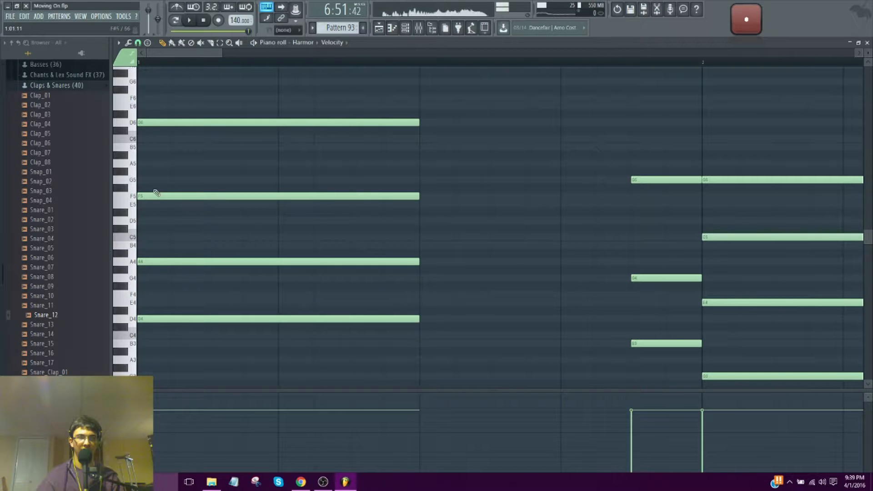
pyautogui.click(153, 122)
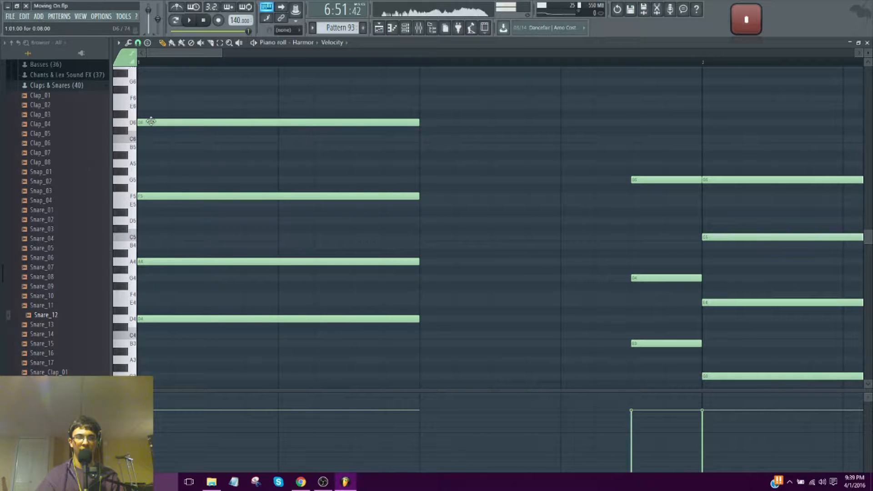
pyautogui.scroll(-2, 369, 64)
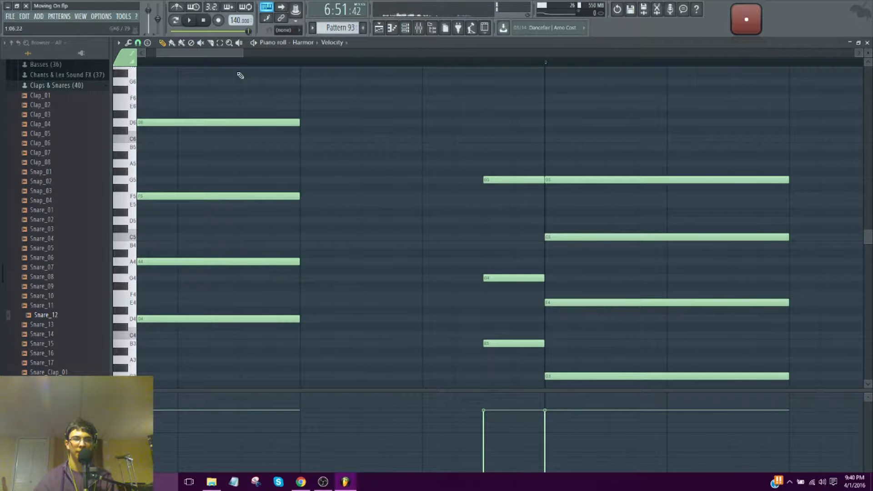
pyautogui.scroll(2, 223, 56)
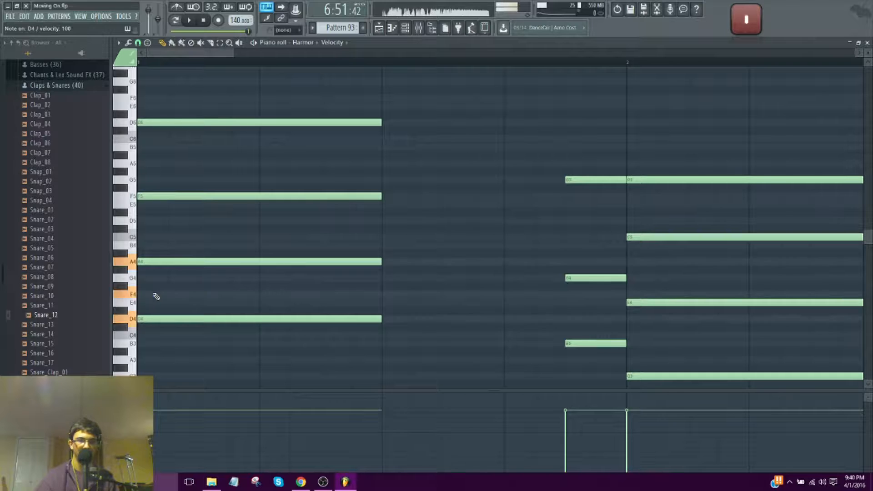
# Try an extra F4 note in the first chord, move it up above the A4 note and delete it
pyautogui.click(169, 304)
pyautogui.moveTo(150, 292); pyautogui.dragTo(157, 214)
pyautogui.rightClick(156, 213)
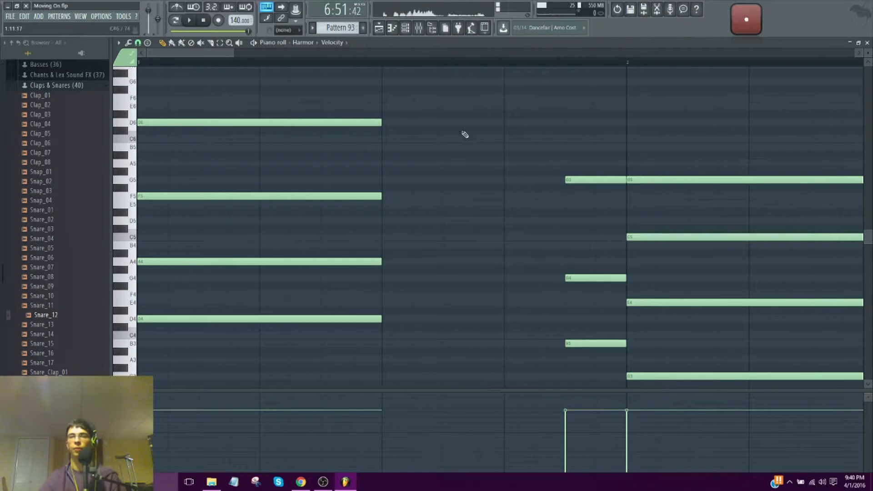
# Try filling the first chord with extra D5 and A5 notes, play it, and delete both notes
pyautogui.click(340, 165)
pyautogui.moveTo(174, 229); pyautogui.dragTo(120, 218)
pyautogui.press('space')
pyautogui.press('space')
pyautogui.rightClick(166, 221)
pyautogui.rightClick(162, 168)
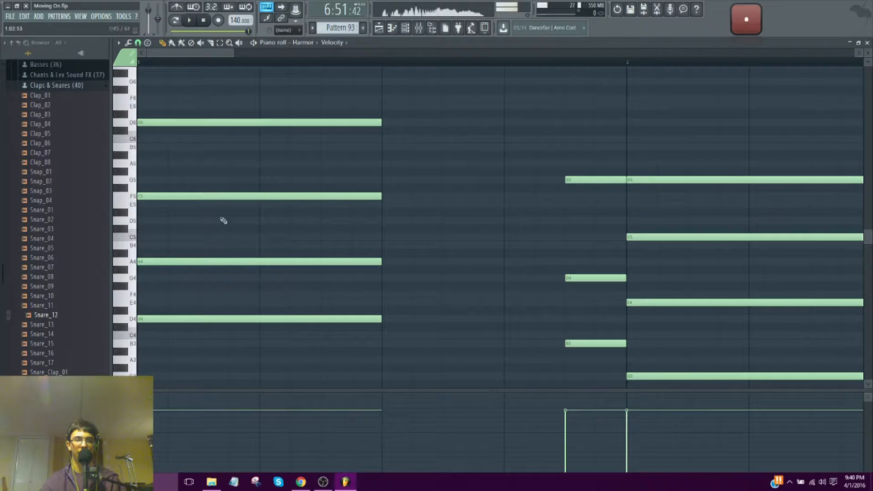
# Play the first chord, add a trial F4 note at its start, play it again and delete the note
pyautogui.press('space')
pyautogui.press('space')
pyautogui.moveTo(168, 296); pyautogui.dragTo(136, 300)
pyautogui.press('space')
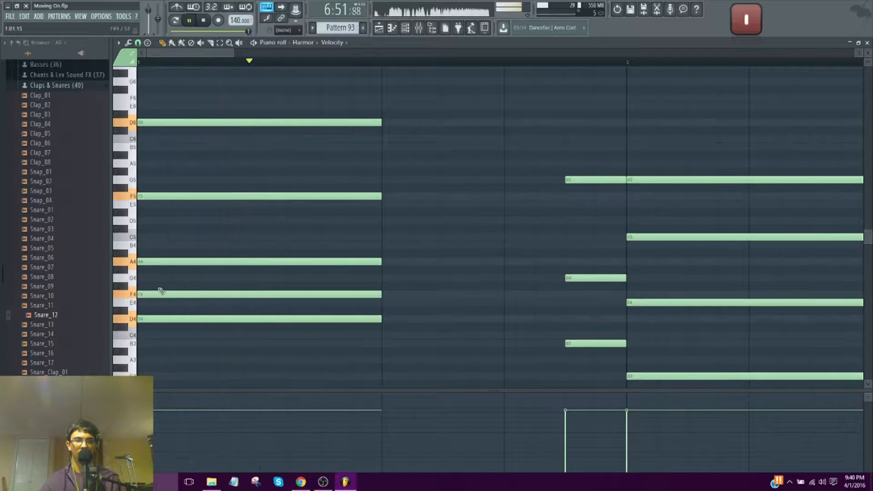
pyautogui.press('space')
pyautogui.rightClick(173, 294)
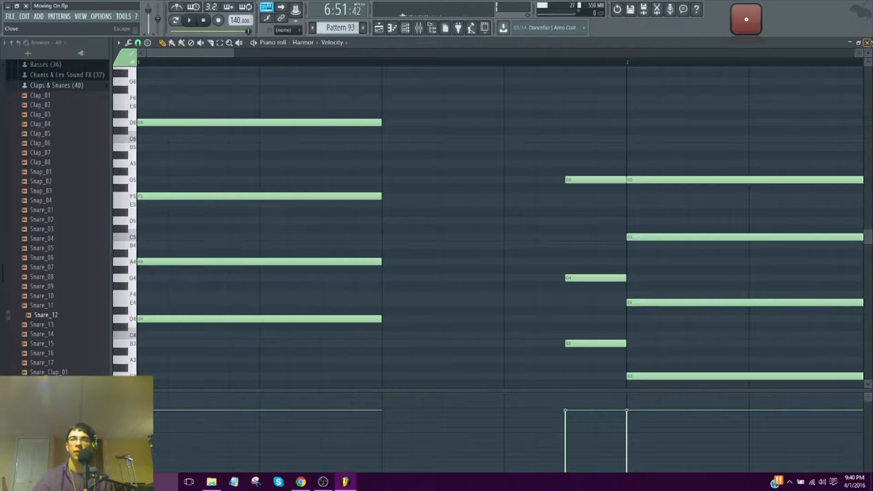
# Close the piano roll and play the chords of Pattern 93
pyautogui.click(867, 43)
pyautogui.press('space')
pyautogui.press('space')
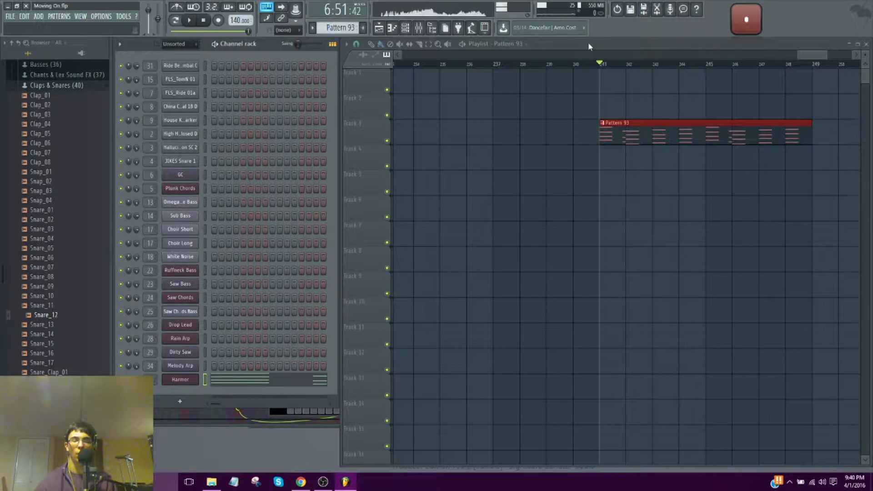
pyautogui.press('space')
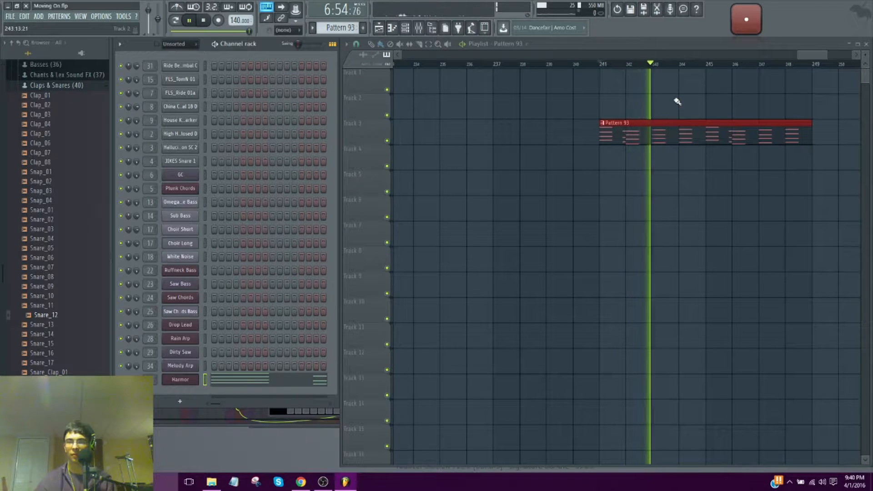
pyautogui.press('space')
# Open the Harmor channel's plugin window, reposition it over the playlist and play the current sound
pyautogui.click(188, 380)
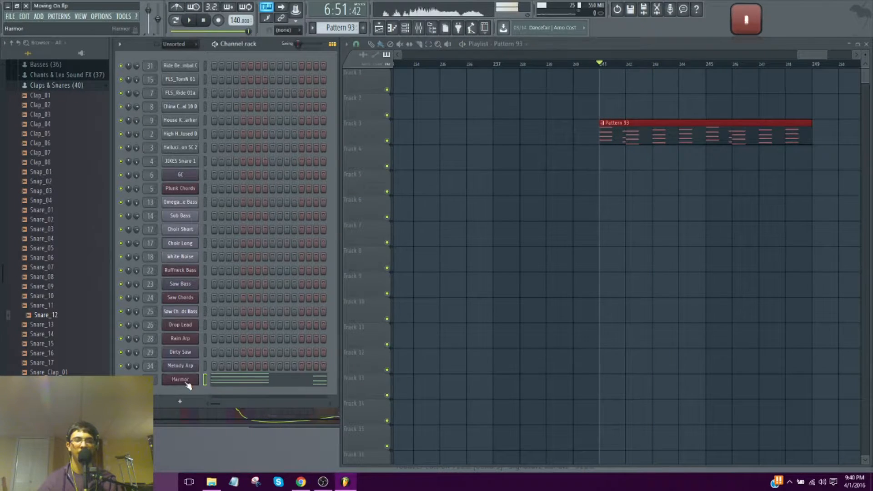
pyautogui.moveTo(471, 82)
pyautogui.mouseDown()
pyautogui.moveTo(493, 163)
pyautogui.moveTo(460, 129)
pyautogui.moveTo(485, 96)
pyautogui.moveTo(459, 87)
pyautogui.mouseUp()
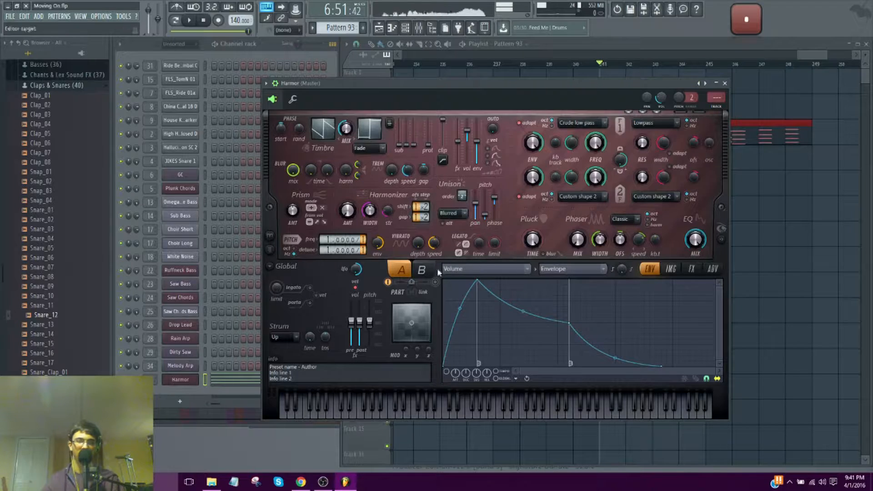
pyautogui.press('space')
pyautogui.press('space')
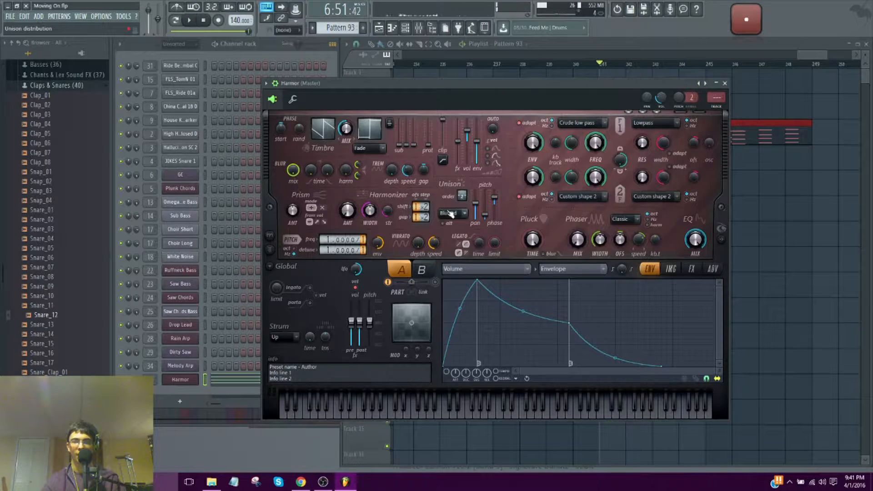
# Set part A's unison distribution to Hz and slightly lower its unison panning while playing the chords
pyautogui.click(462, 213)
pyautogui.click(456, 268)
pyautogui.press('space')
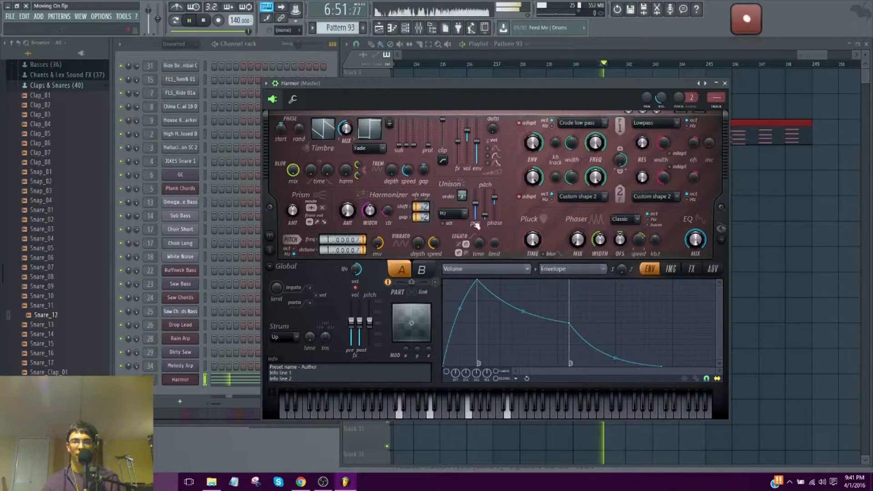
pyautogui.moveTo(475, 203); pyautogui.dragTo(476, 207)
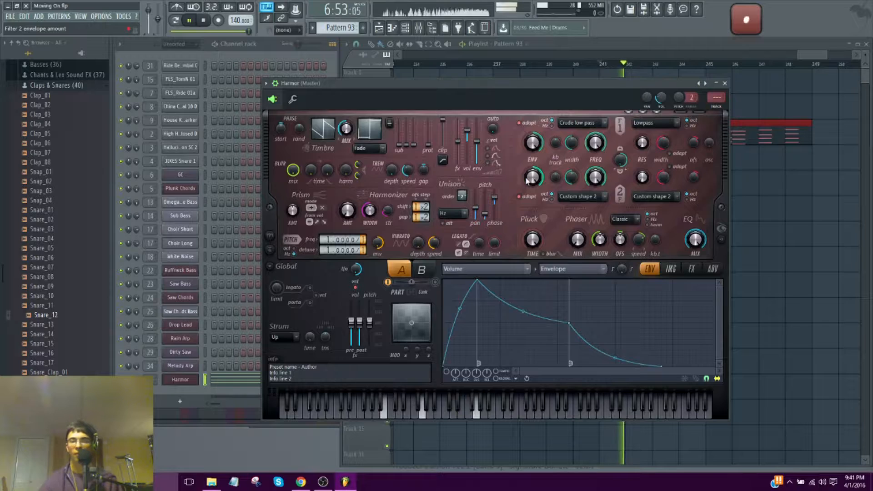
pyautogui.press('space')
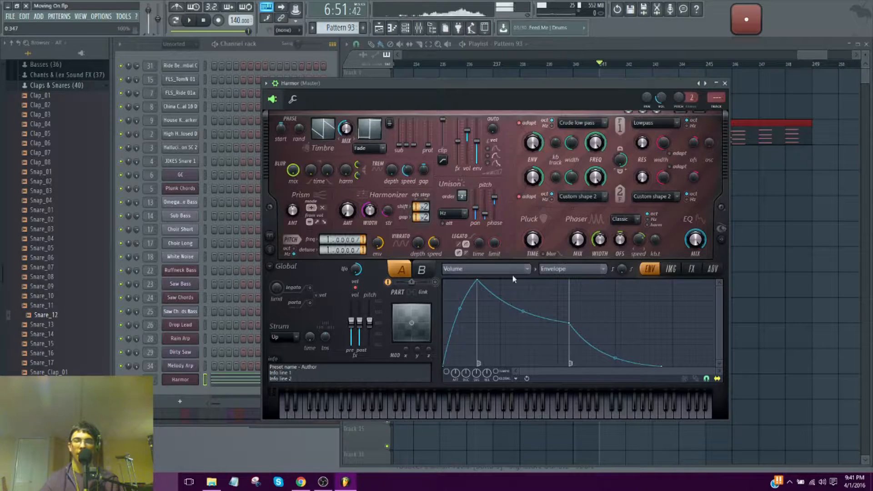
# Shape part A's harmonic unison pitch into an irregular zigzag with six points and play the result
pyautogui.click(484, 269)
pyautogui.click(611, 242)
pyautogui.moveTo(494, 329); pyautogui.dragTo(483, 351)
pyautogui.rightClick(534, 324)
pyautogui.rightClick(574, 365)
pyautogui.rightClick(644, 313)
pyautogui.rightClick(665, 356)
pyautogui.rightClick(696, 312)
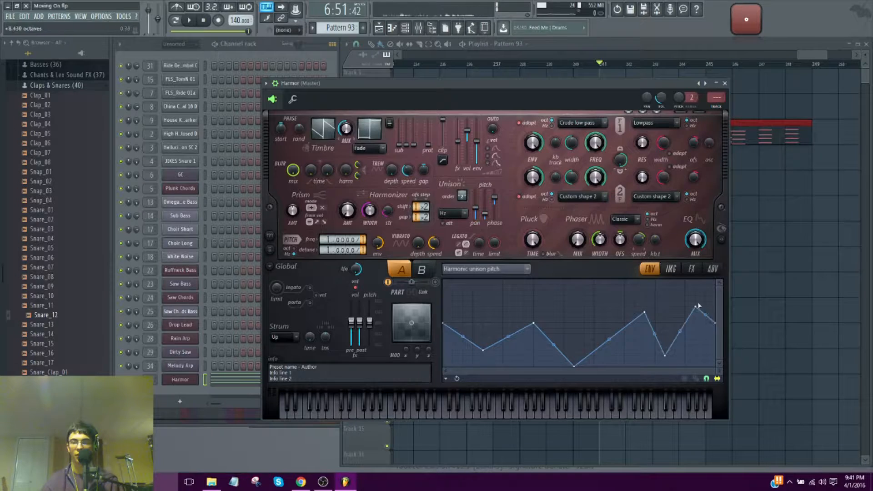
pyautogui.press('space')
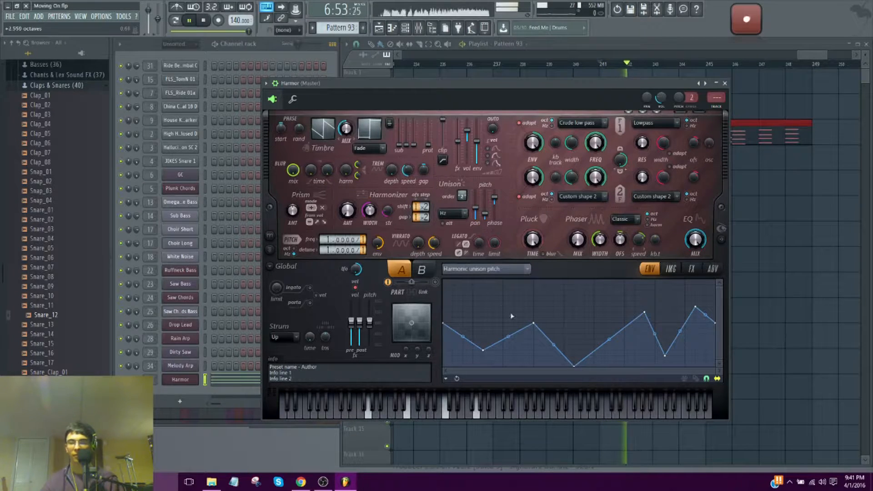
pyautogui.press('space')
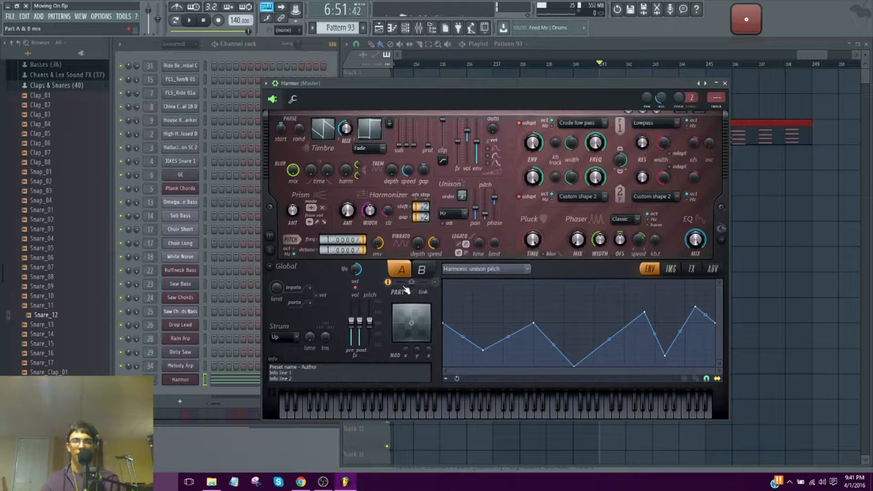
# Raise the unison pitch in Harmor's part B and play the chords with the new setting
pyautogui.click(420, 278)
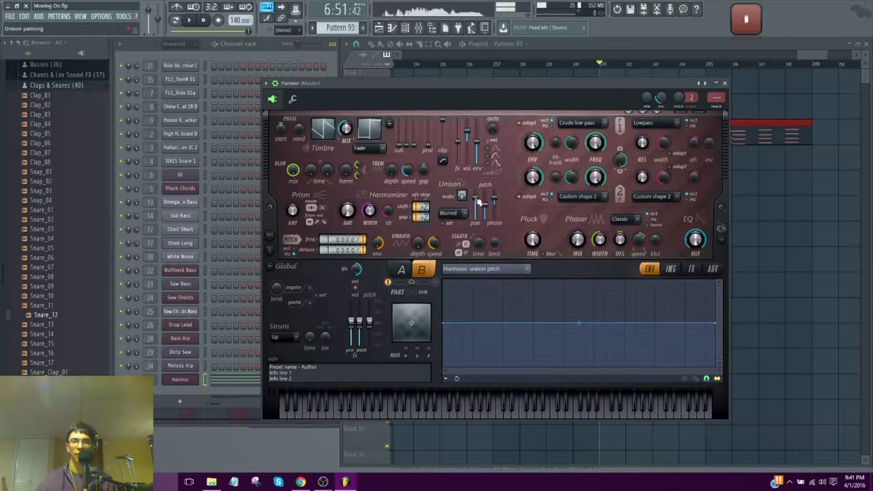
pyautogui.moveTo(486, 211); pyautogui.dragTo(487, 197)
pyautogui.press('space')
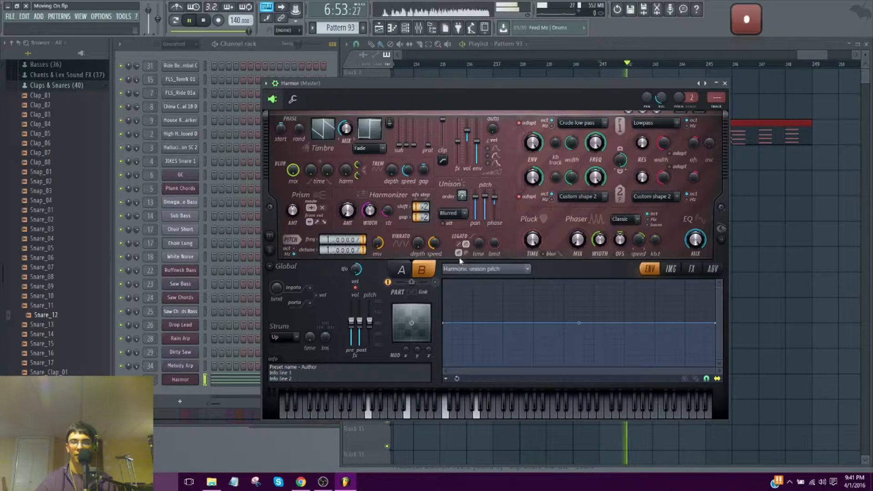
pyautogui.press('space')
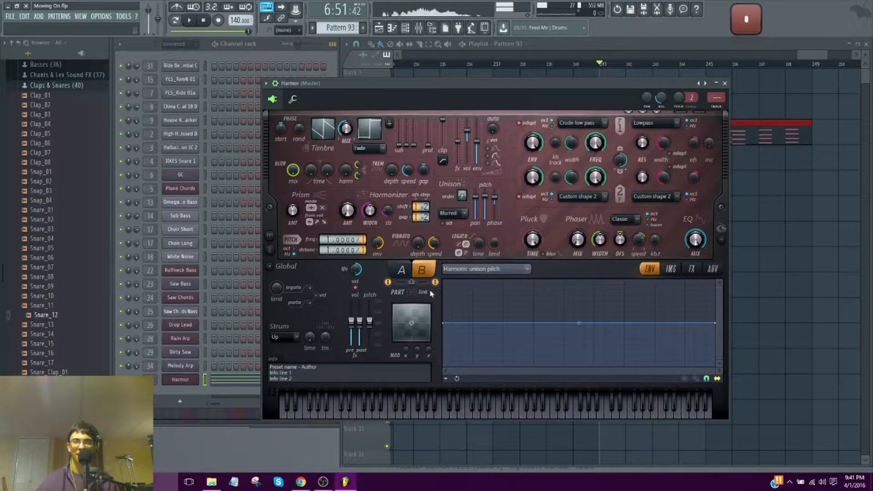
pyautogui.press('space')
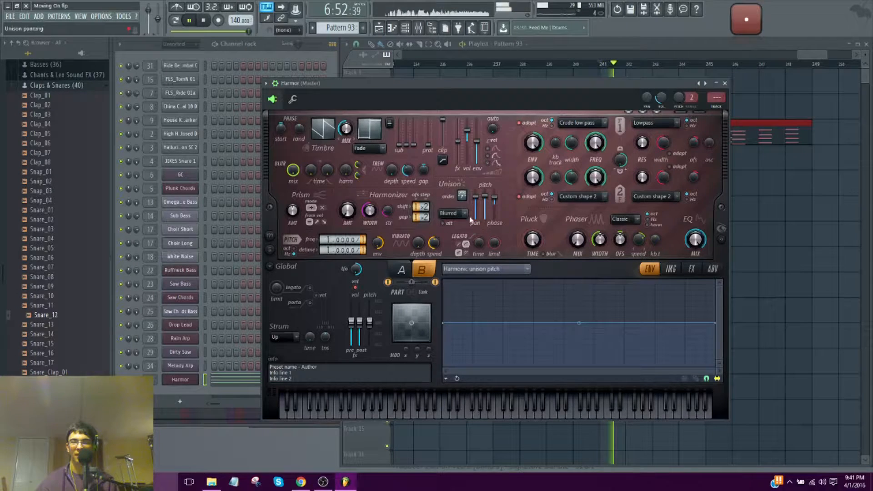
pyautogui.press('space')
# Shape part B's harmonic unison pitch into a different six-point zigzag and slightly raise its lowest point
pyautogui.rightClick(473, 355)
pyautogui.rightClick(513, 334)
pyautogui.rightClick(544, 366)
pyautogui.rightClick(594, 307)
pyautogui.rightClick(625, 344)
pyautogui.rightClick(685, 312)
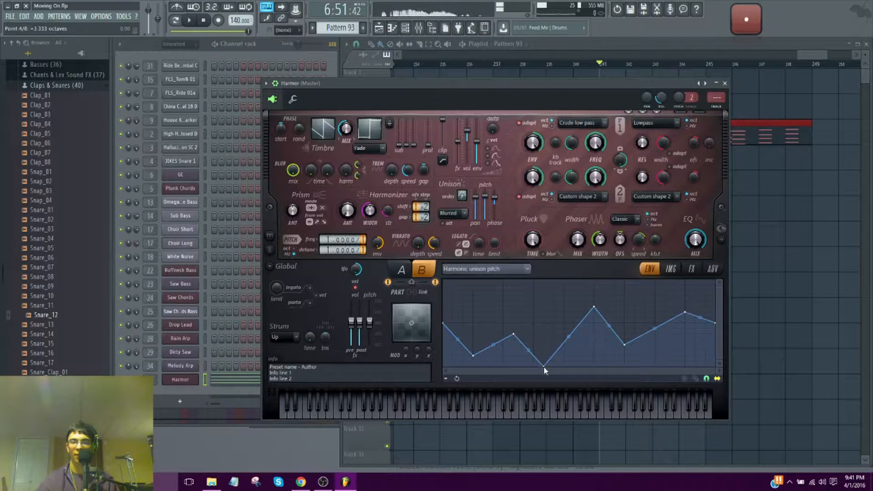
pyautogui.moveTo(544, 367); pyautogui.dragTo(544, 361)
# Shift the mix between parts A and B to 76% while playing the chords
pyautogui.press('space')
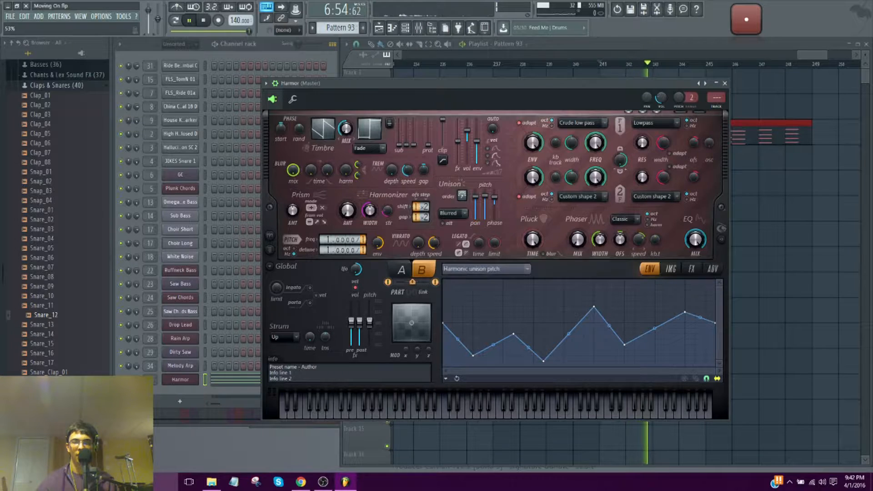
pyautogui.press('space')
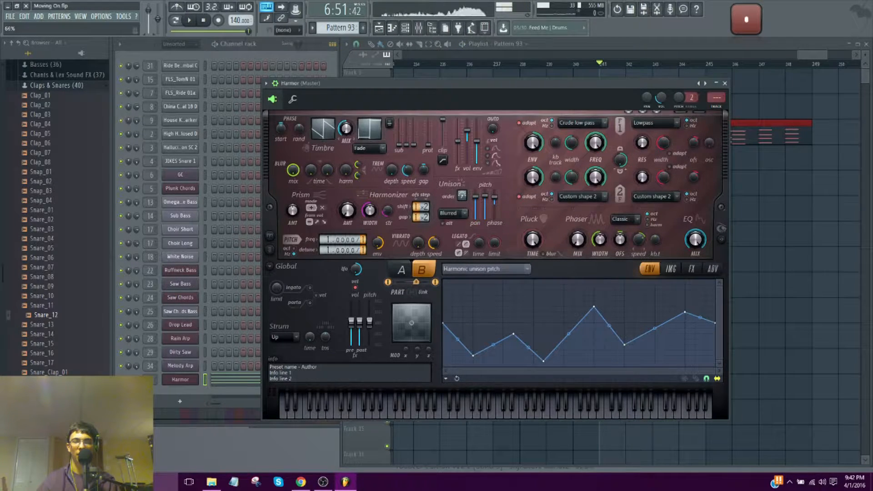
pyautogui.press('space')
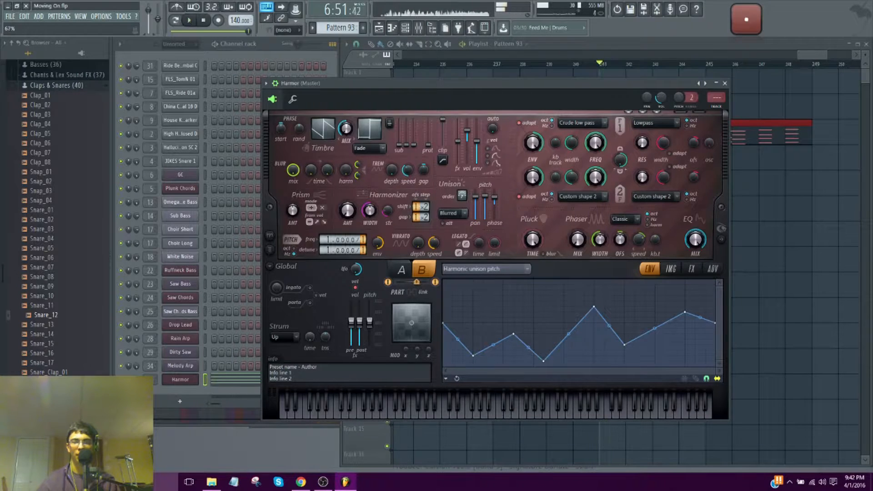
pyautogui.press('space')
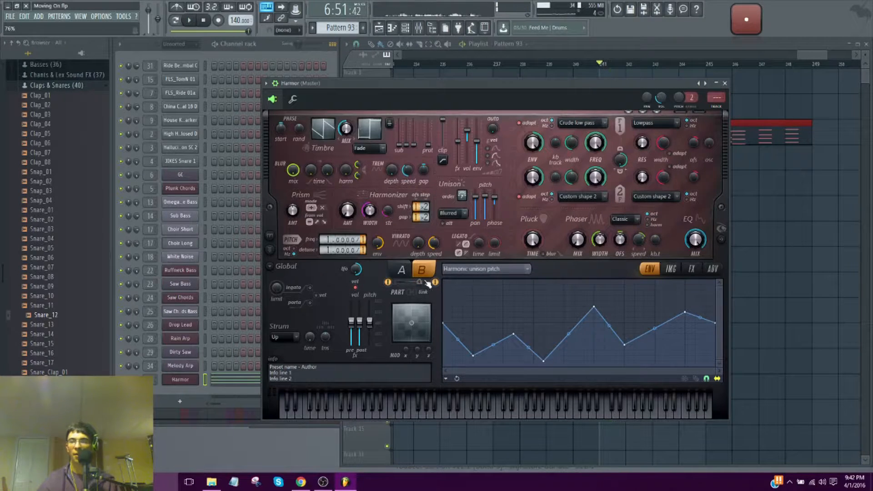
# Increase the size of Harmor's reverb and lower its diffusion, playing the chords to compare
pyautogui.click(691, 270)
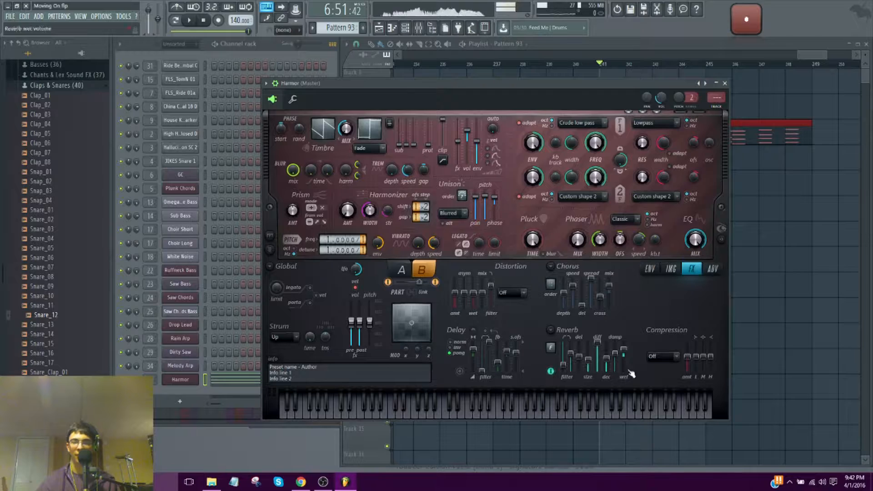
pyautogui.press('space')
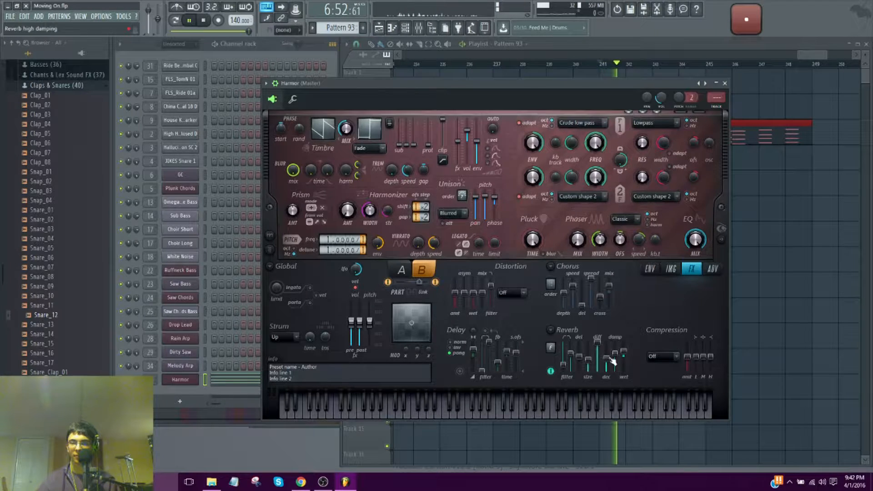
pyautogui.press('space')
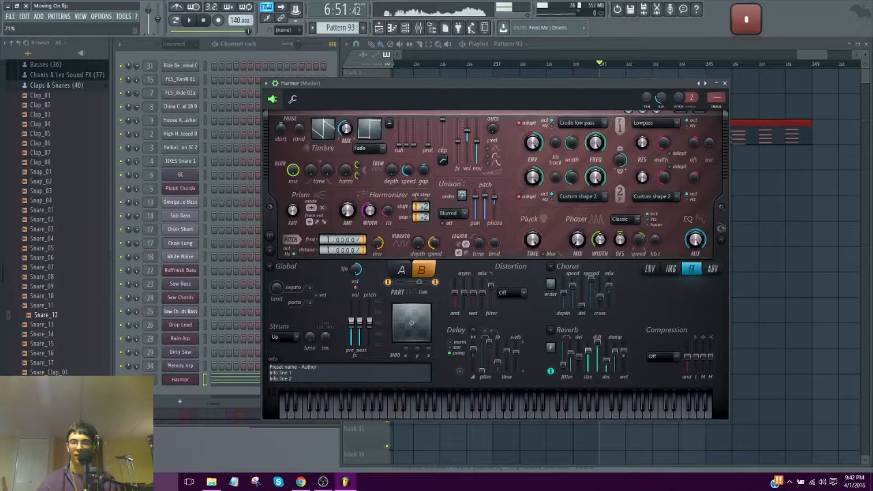
pyautogui.press('space')
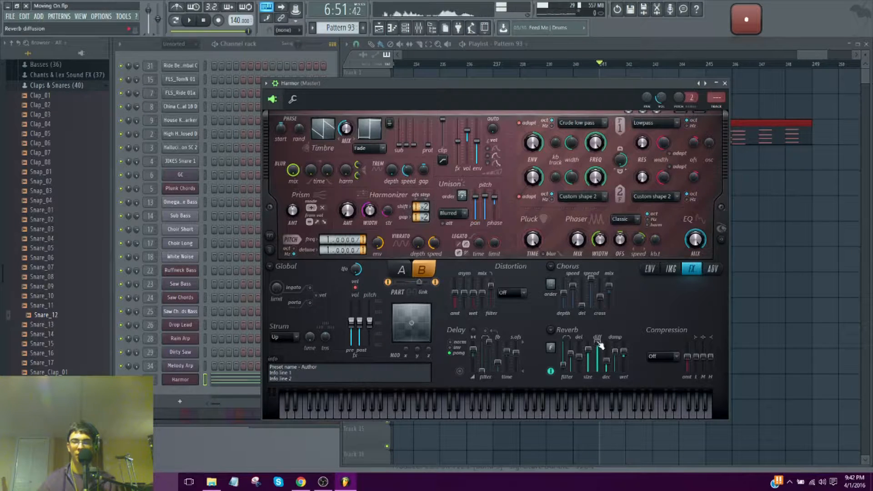
pyautogui.moveTo(598, 342); pyautogui.dragTo(597, 354)
pyautogui.press('space')
pyautogui.press('space')
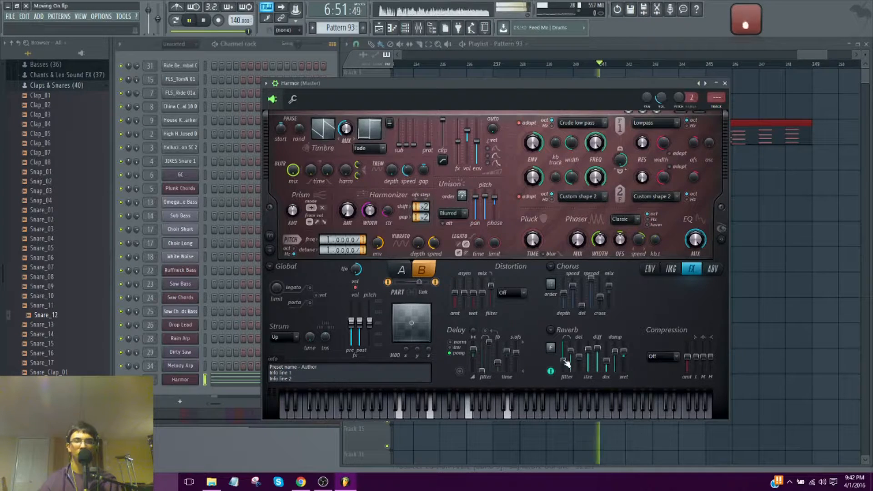
# Adjust the reverb's wet volume to about 39% and play the chords
pyautogui.click(626, 351)
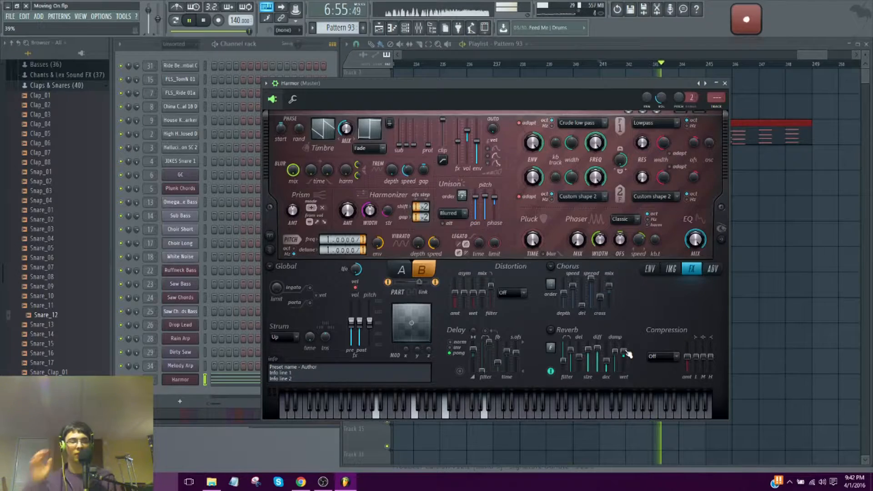
pyautogui.moveTo(628, 355); pyautogui.dragTo(626, 353)
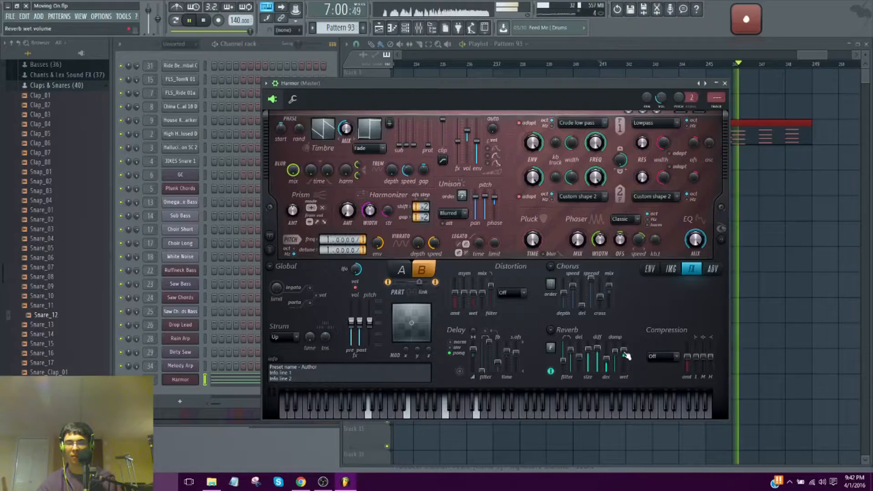
pyautogui.press('space')
pyautogui.click(626, 354)
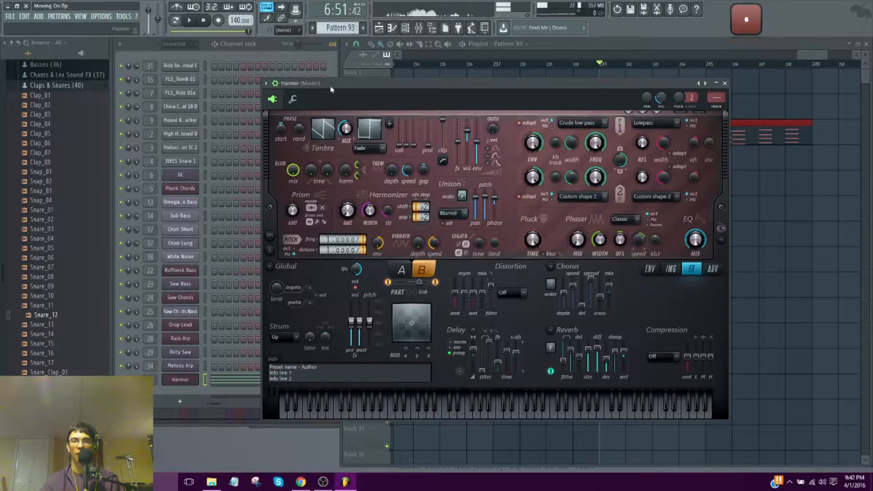
pyautogui.press('space')
pyautogui.press('space')
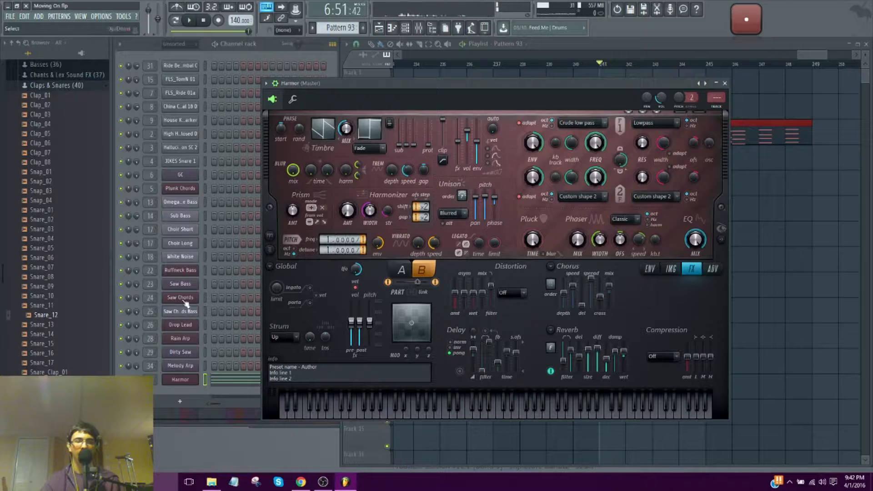
# Leave the Harmor window and clone the Harmor channel in the channel rack
pyautogui.click(813, 58)
pyautogui.click(334, 56)
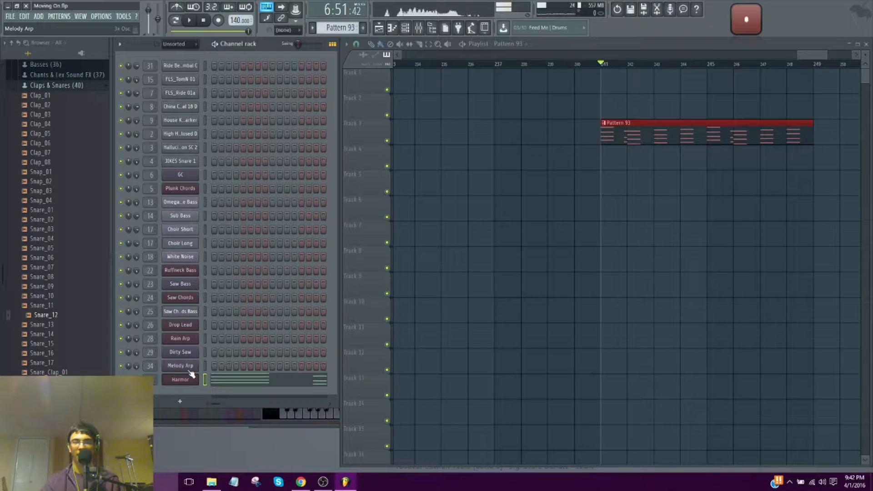
pyautogui.click(182, 398)
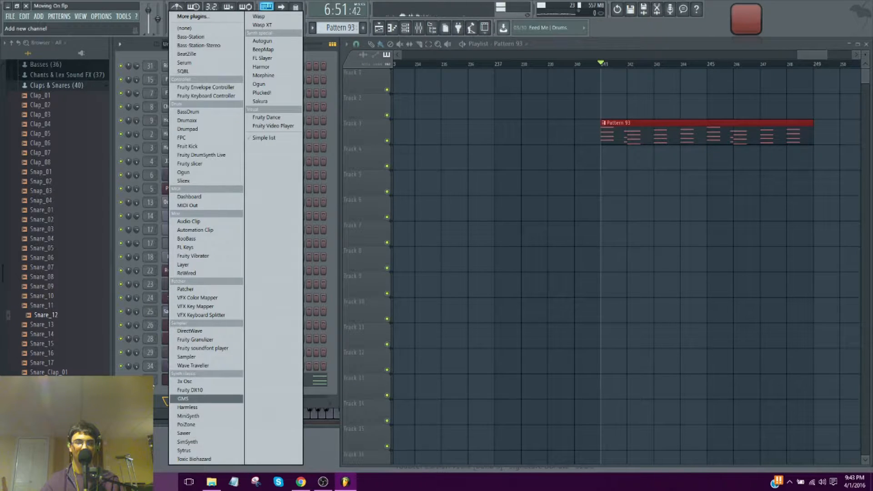
pyautogui.click(166, 397)
pyautogui.rightClick(178, 381)
pyautogui.click(214, 449)
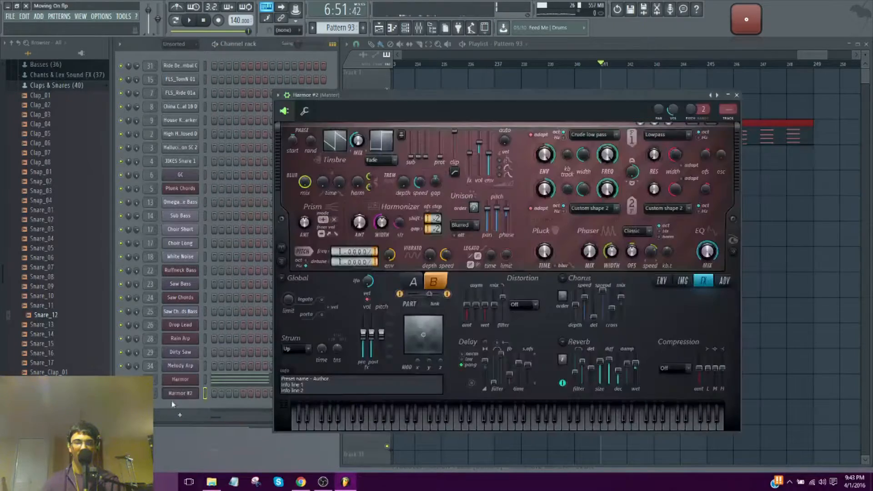
# Load the Default preset into the second Harmor channel
pyautogui.click(278, 95)
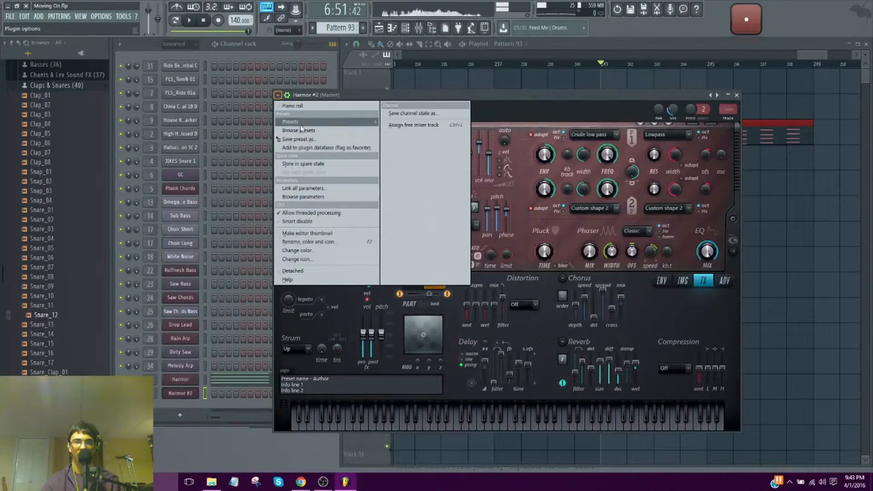
pyautogui.moveTo(318, 121)
pyautogui.click(421, 15)
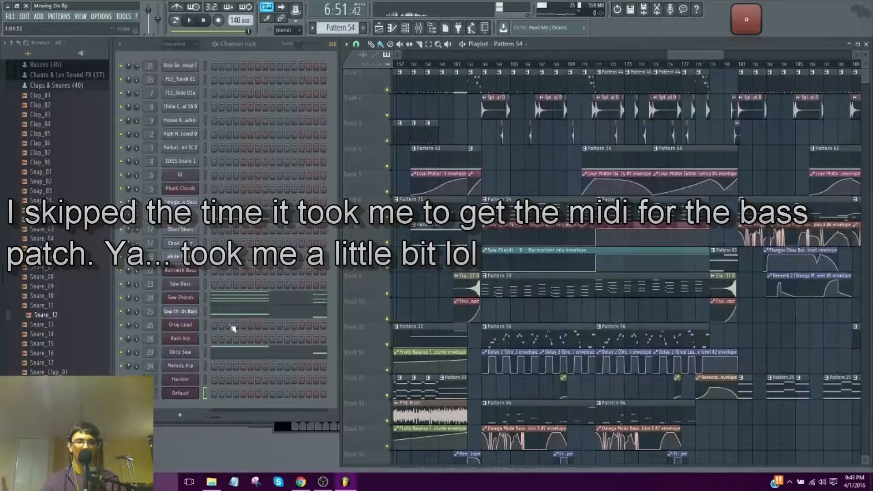
# Copy the Saw Chords Bass notes from Pattern 54 into the Default channel of Pattern 93
pyautogui.click(228, 319)
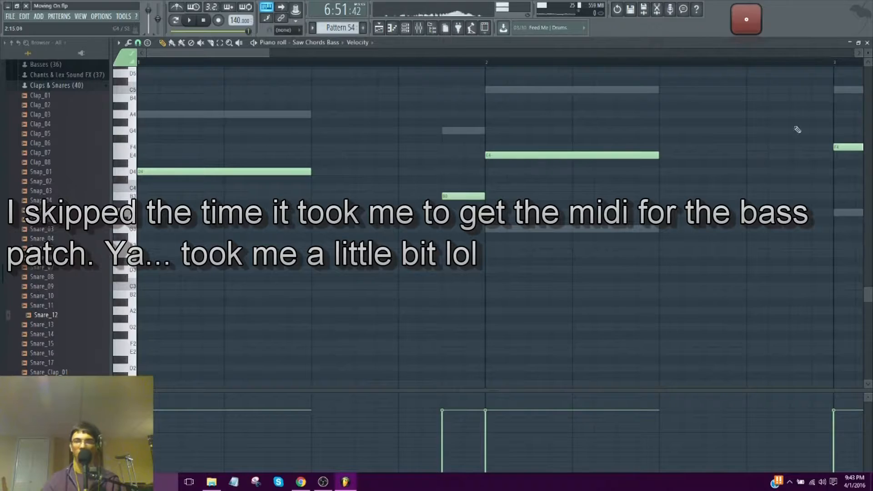
pyautogui.click(868, 42)
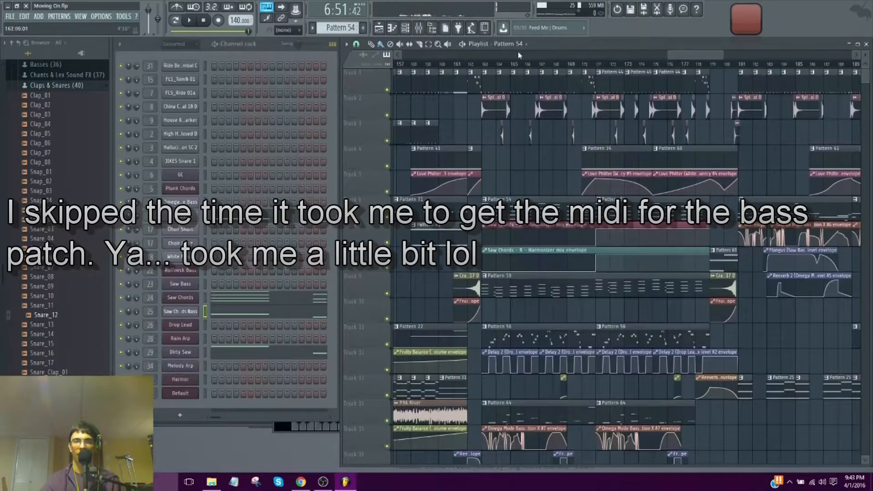
pyautogui.moveTo(517, 51); pyautogui.dragTo(841, 56)
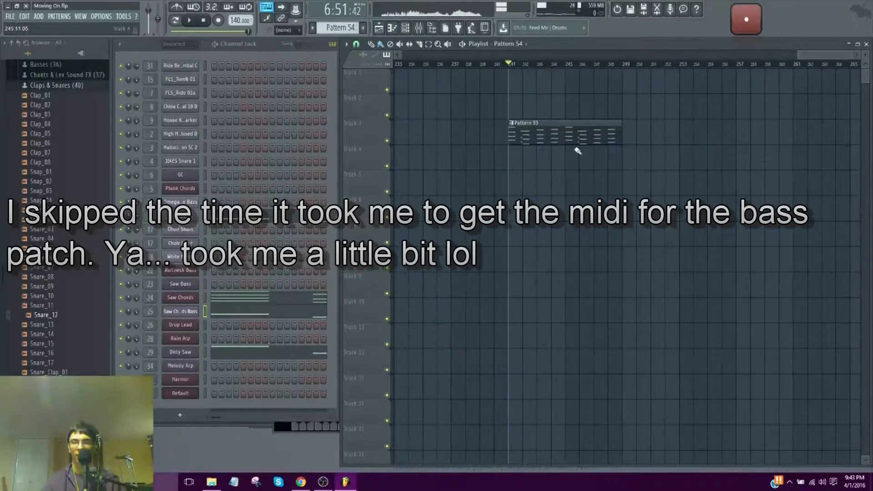
pyautogui.click(574, 139)
pyautogui.rightClick(197, 395)
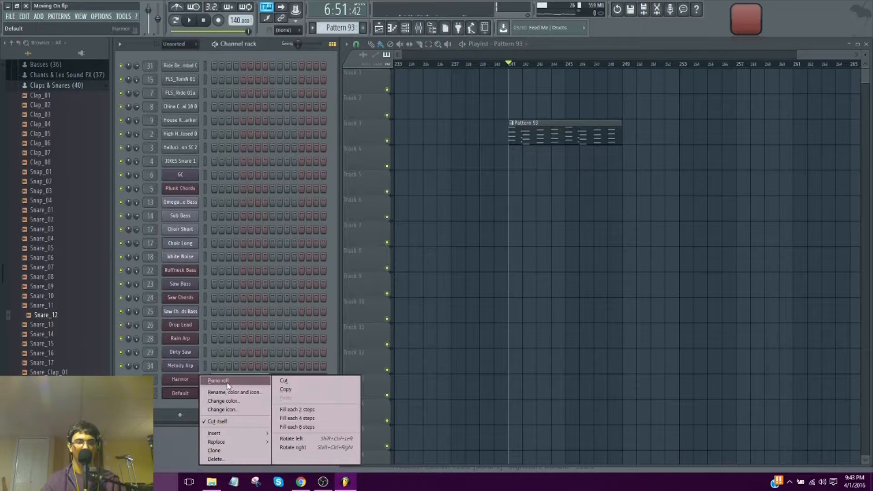
pyautogui.click(217, 381)
pyautogui.press('space')
pyautogui.click(867, 42)
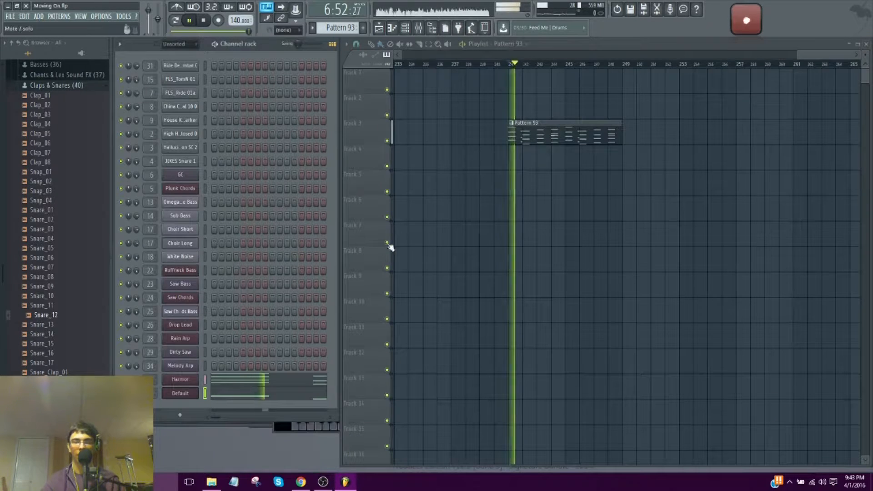
# Play Pattern 93 to hear the Harmor chords together with the new bass notes
pyautogui.press('space')
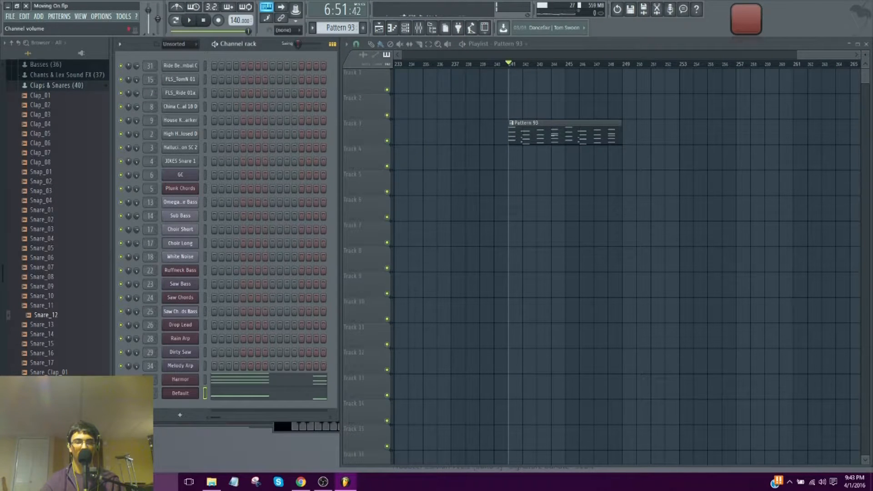
pyautogui.press('space')
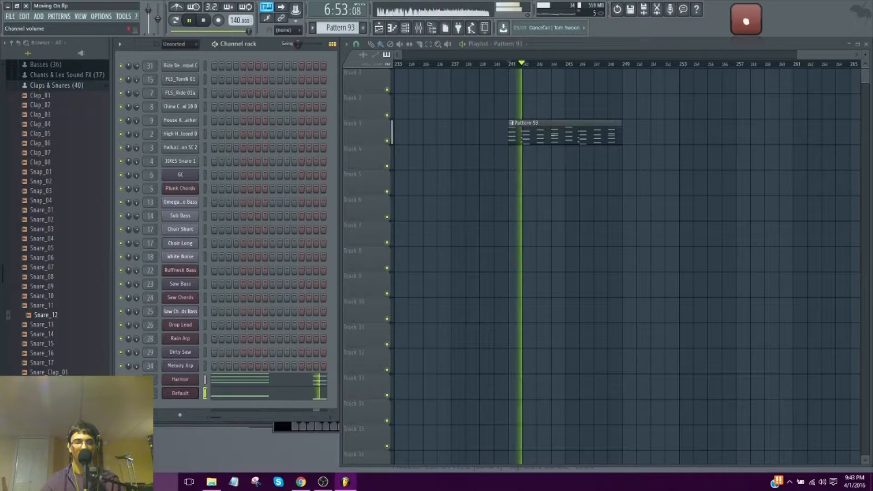
pyautogui.press('space')
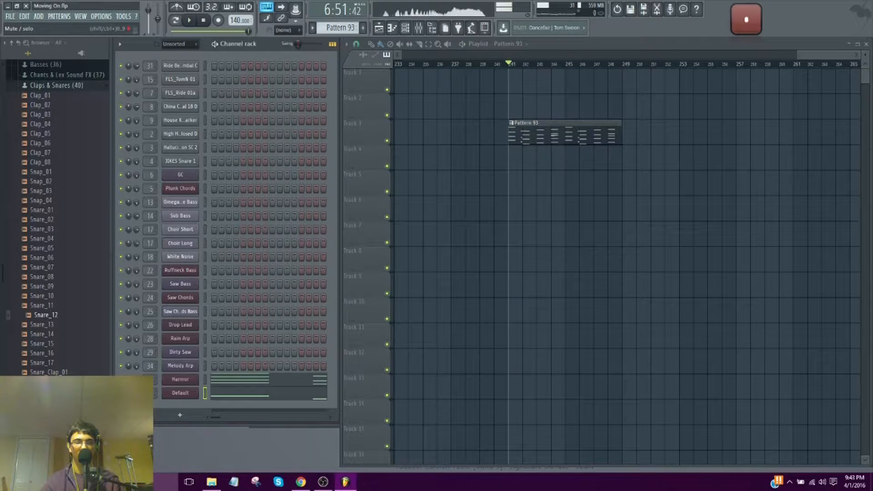
# Lower the Default channel's part A pitch, raise its unison order and set the unison pitch to about 64%, playing it to compare
pyautogui.click(181, 393)
pyautogui.press('space')
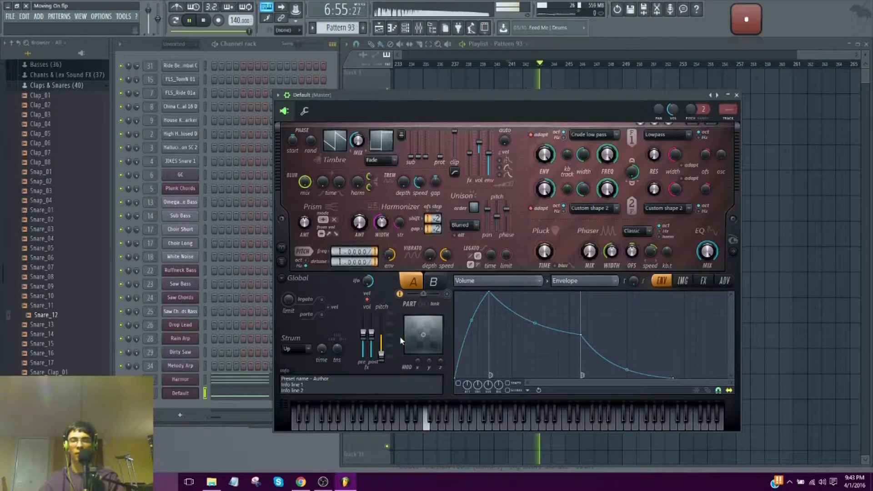
pyautogui.press('space')
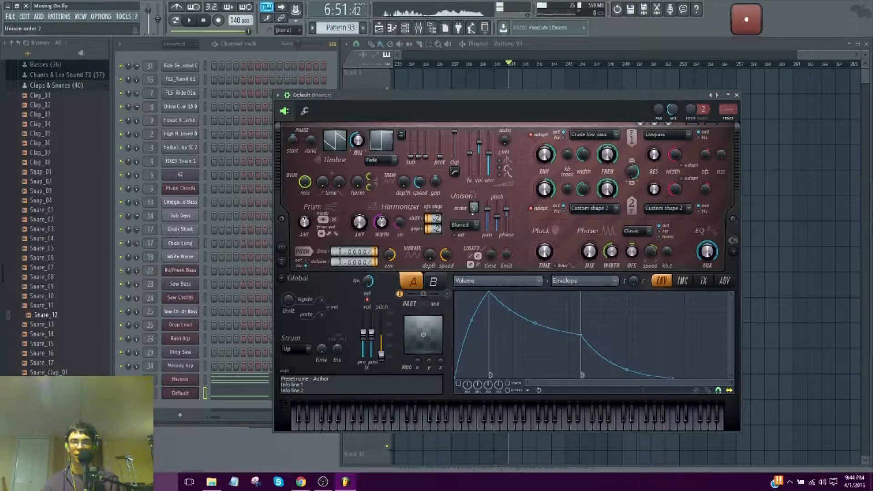
pyautogui.press('space')
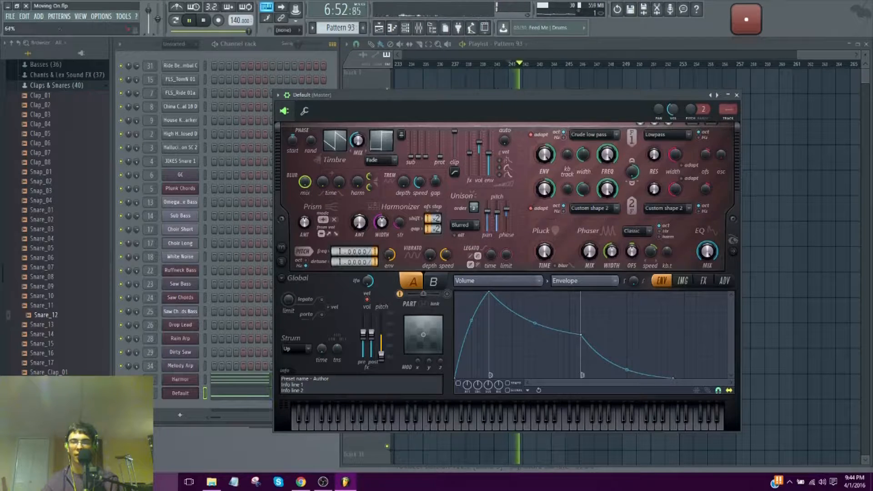
pyautogui.press('space')
# Shape the Harmonic unison pitch curve with two lowered points near its ends and a raised point in the middle, and play it
pyautogui.click(505, 281)
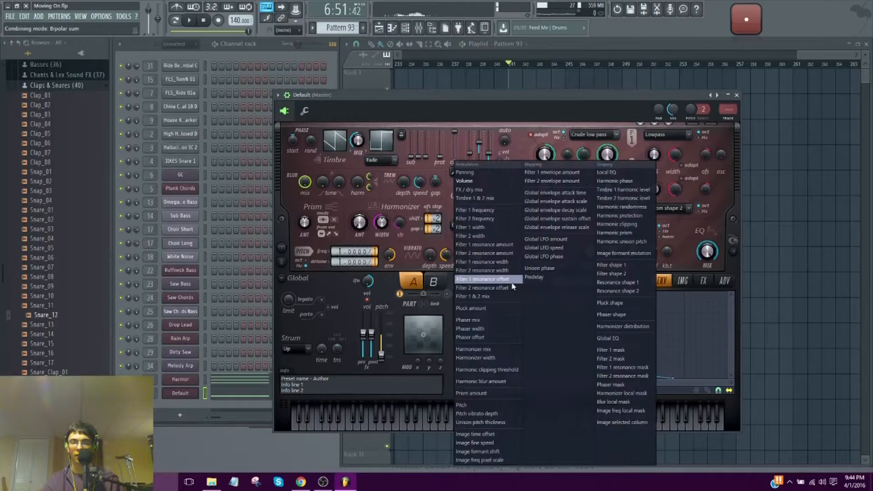
pyautogui.click(648, 245)
pyautogui.rightClick(523, 369)
pyautogui.moveTo(523, 369); pyautogui.dragTo(493, 401)
pyautogui.rightClick(666, 346)
pyautogui.moveTo(667, 345); pyautogui.dragTo(666, 367)
pyautogui.moveTo(487, 378); pyautogui.dragTo(487, 372)
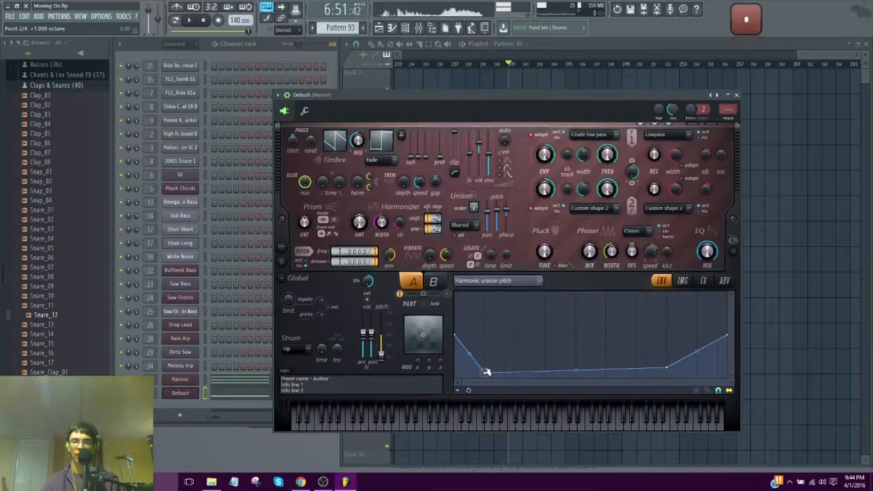
pyautogui.rightClick(576, 370)
pyautogui.moveTo(576, 370); pyautogui.dragTo(579, 347)
pyautogui.press('space')
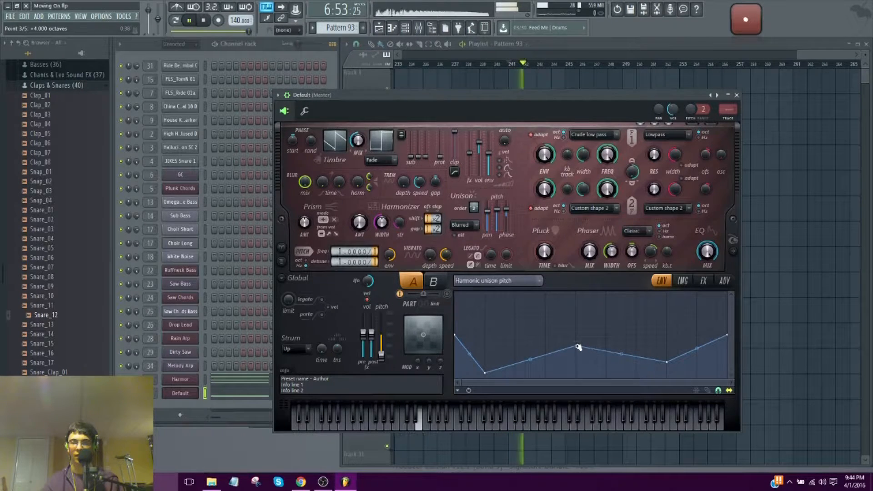
# Set the bass sound's distortion type to Rubber, raise its amount and wet level, and play it
pyautogui.click(704, 282)
pyautogui.click(526, 306)
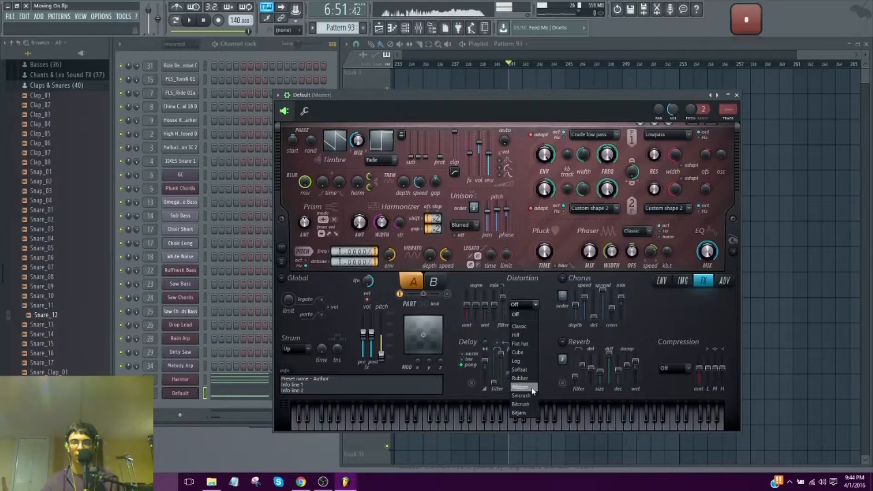
pyautogui.click(528, 379)
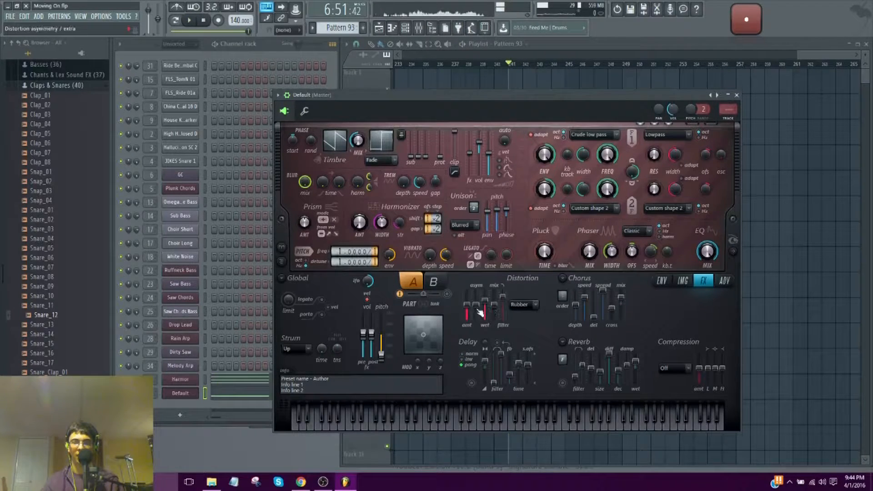
pyautogui.press('space')
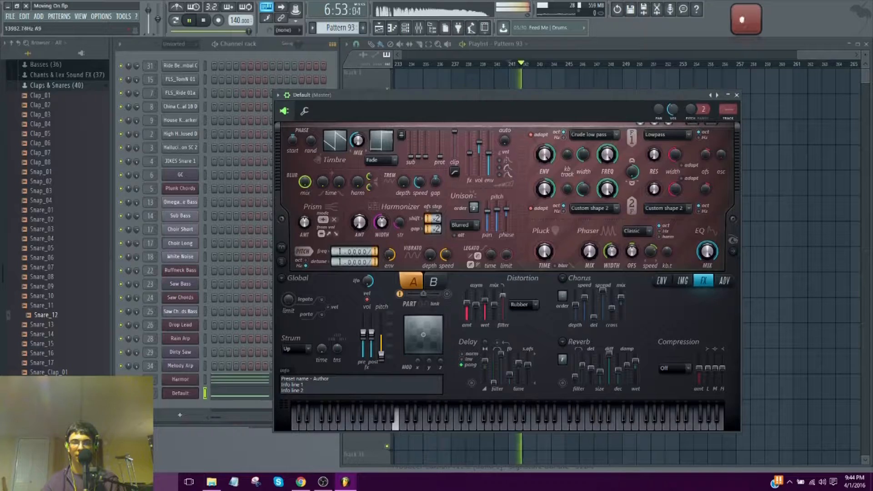
# Change the distortion type to Log and play the bass with the chords
pyautogui.click(523, 304)
pyautogui.click(522, 360)
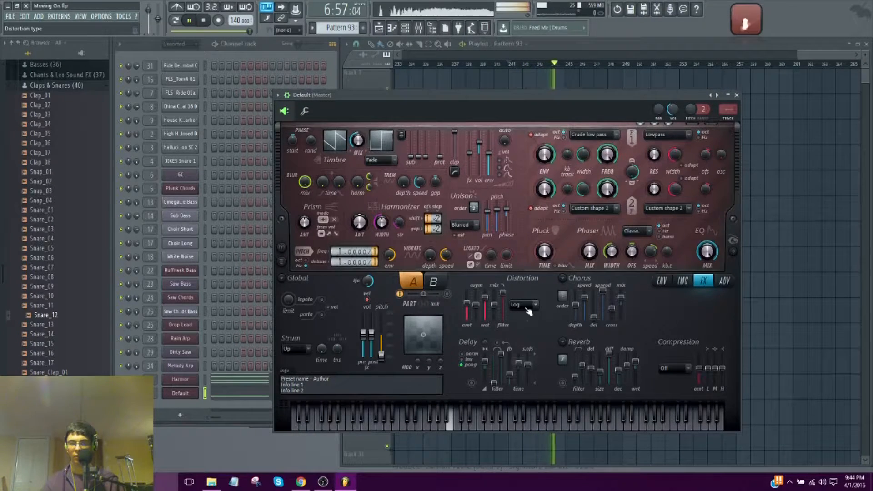
pyautogui.press('space')
pyautogui.press('space')
# Raise the phaser mix of the bass sound and play it
pyautogui.press('space')
pyautogui.press('space')
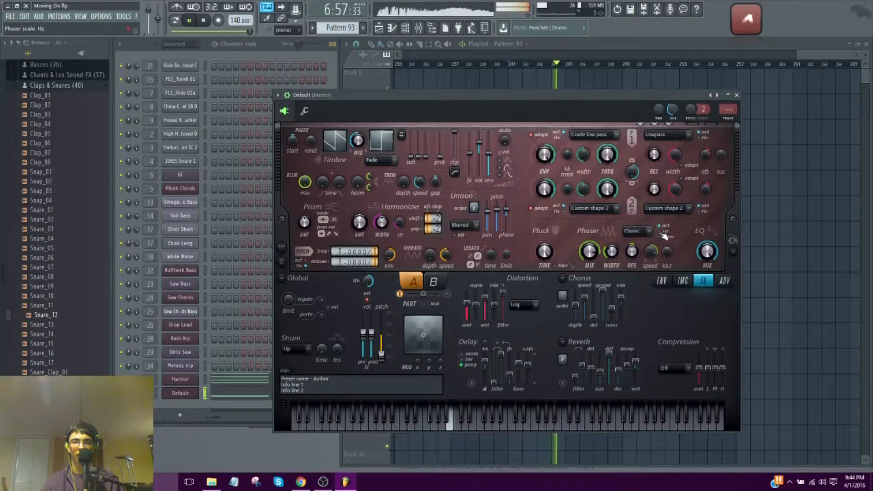
pyautogui.press('space')
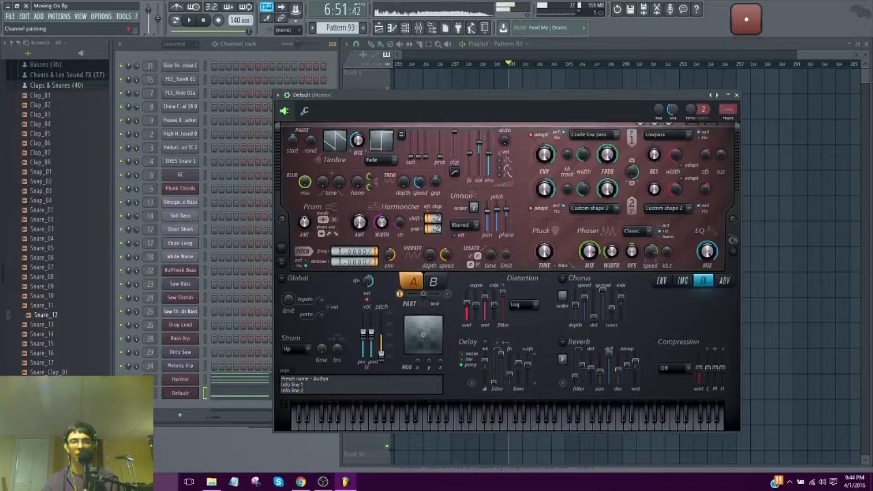
# Adjust the Default channel's volume against the chords during playback and return to the playlist
pyautogui.click(137, 393)
pyautogui.press('space')
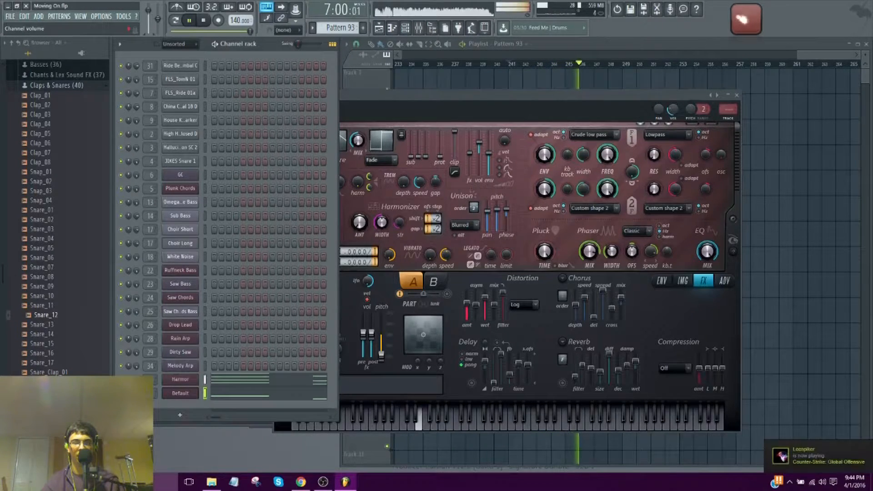
pyautogui.click(826, 54)
pyautogui.press('space')
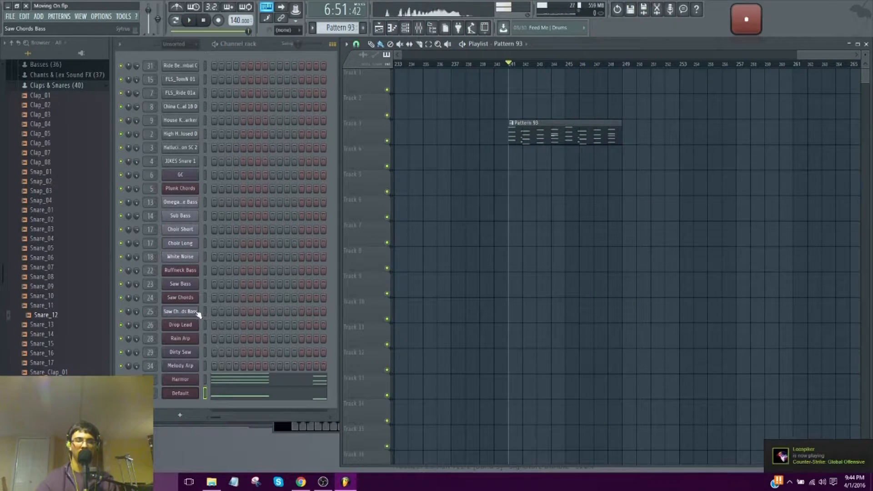
# Inspect Patterns 54 and 59 in the original arrangement and open the Choir Short channel's Sytrus
pyautogui.moveTo(713, 64); pyautogui.dragTo(687, 56)
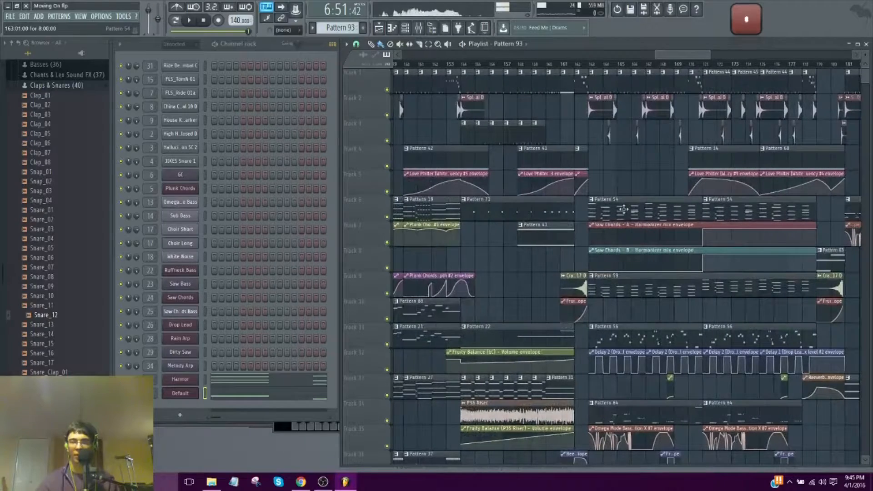
pyautogui.click(623, 209)
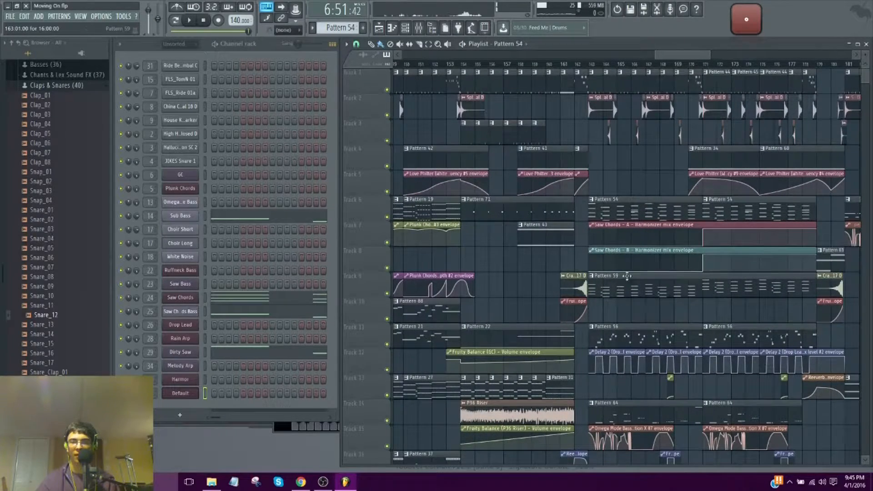
pyautogui.click(613, 290)
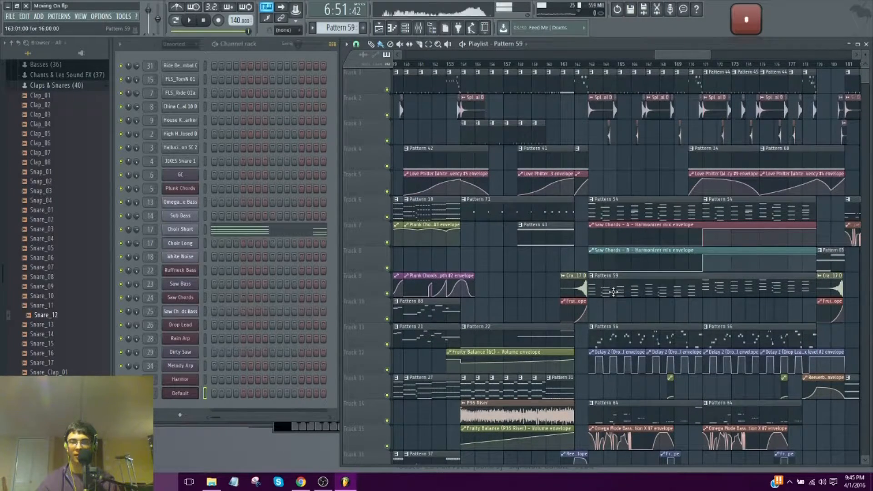
pyautogui.click(188, 230)
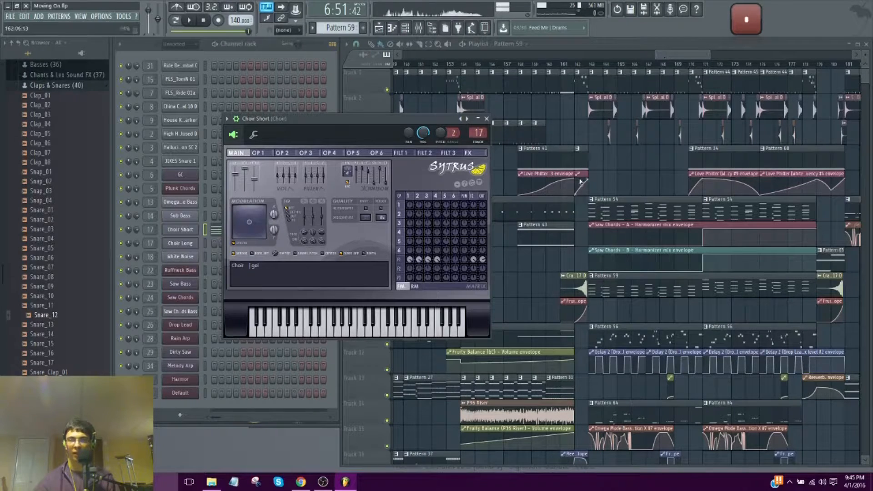
# Listen to the choir layer from bar 163 with the saw chords on Track 6 muted, and unmute the track
pyautogui.click(595, 67)
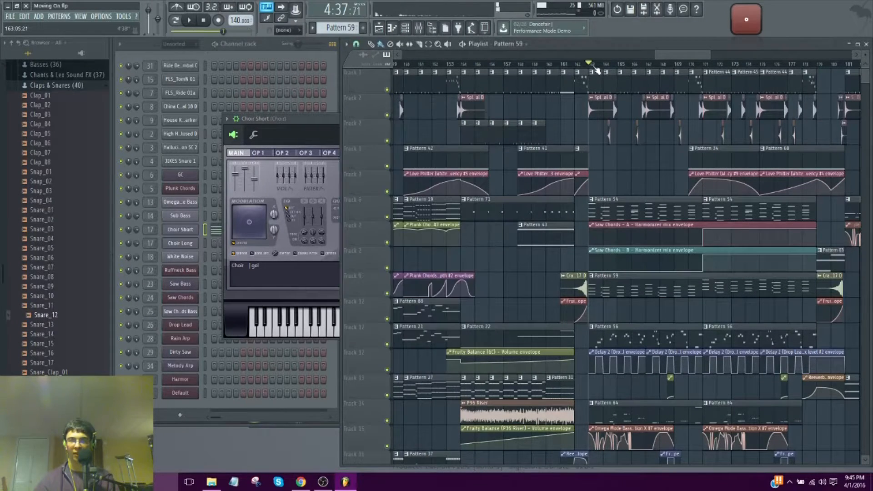
pyautogui.click(388, 218)
pyautogui.press('space')
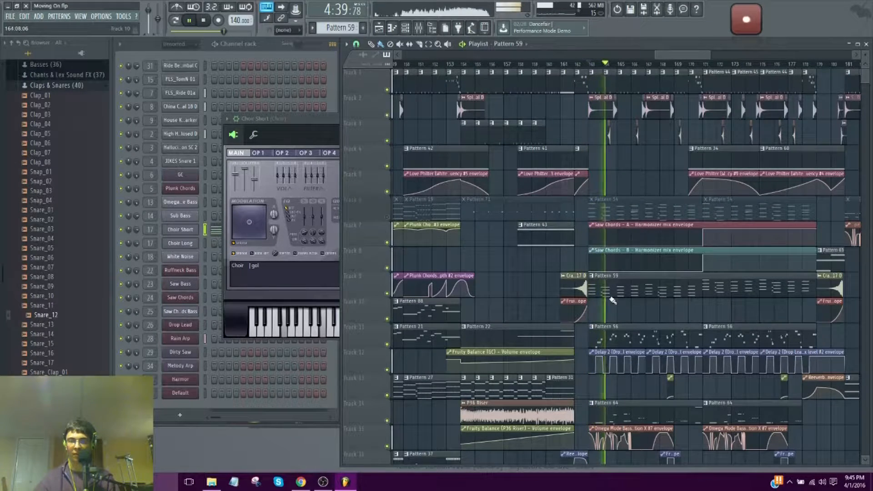
pyautogui.press('space')
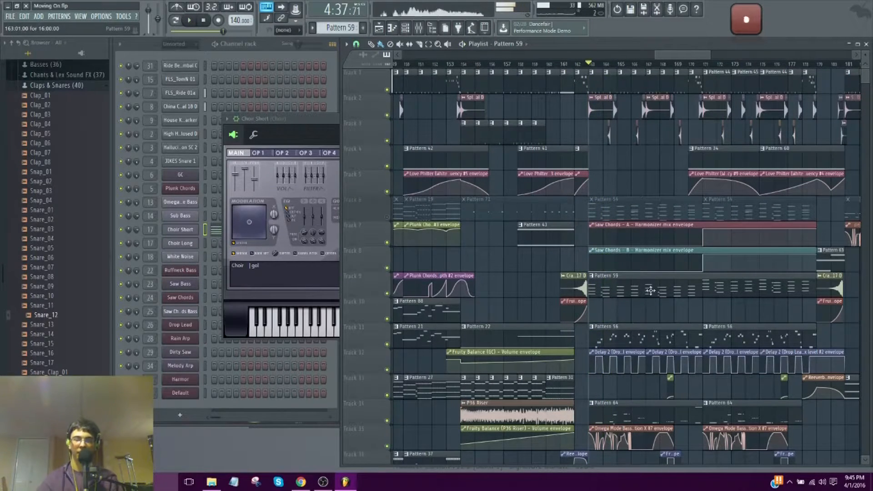
pyautogui.press('space')
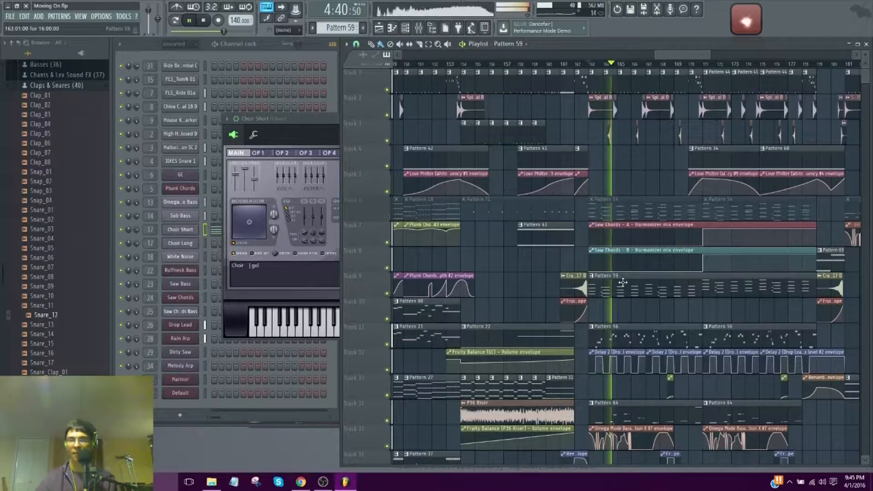
pyautogui.press('space')
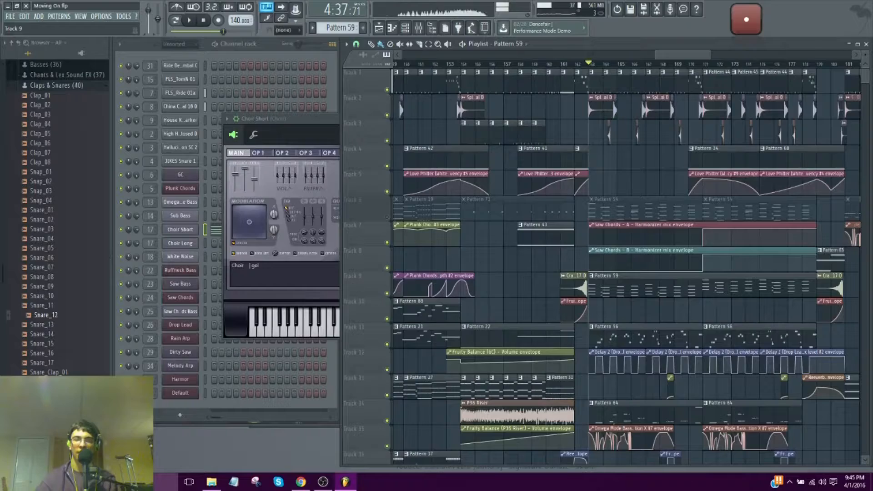
pyautogui.rightClick(388, 294)
pyautogui.rightClick(388, 294)
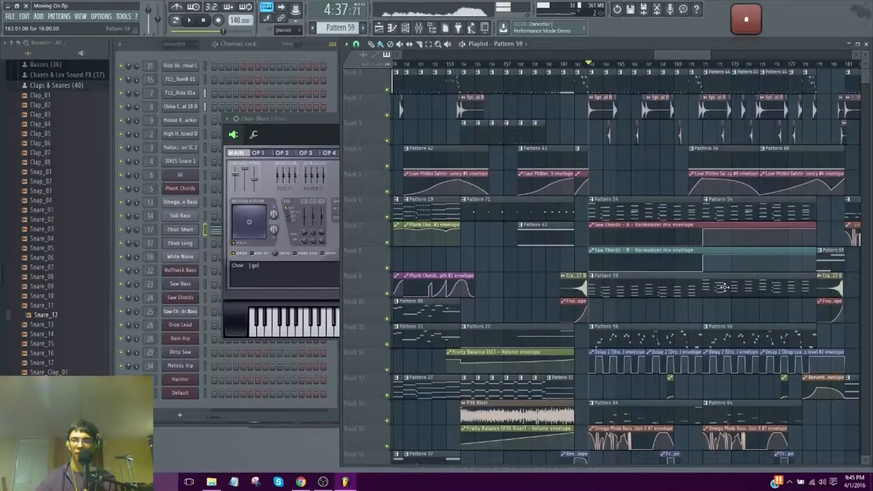
pyautogui.moveTo(667, 53); pyautogui.dragTo(792, 82)
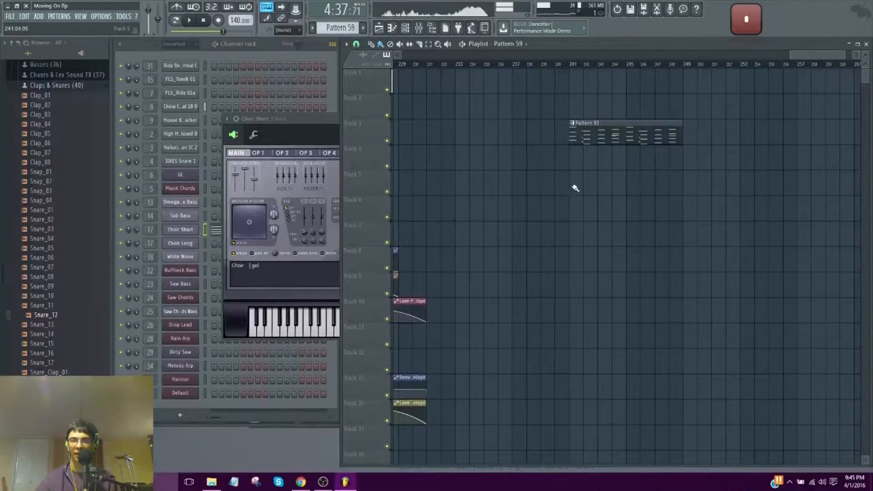
# Place Pattern 59 at bar 241 on Track 5 and reopen the Choir Short channel's Sytrus
pyautogui.moveTo(615, 188); pyautogui.dragTo(625, 186)
pyautogui.moveTo(793, 191); pyautogui.dragTo(687, 212)
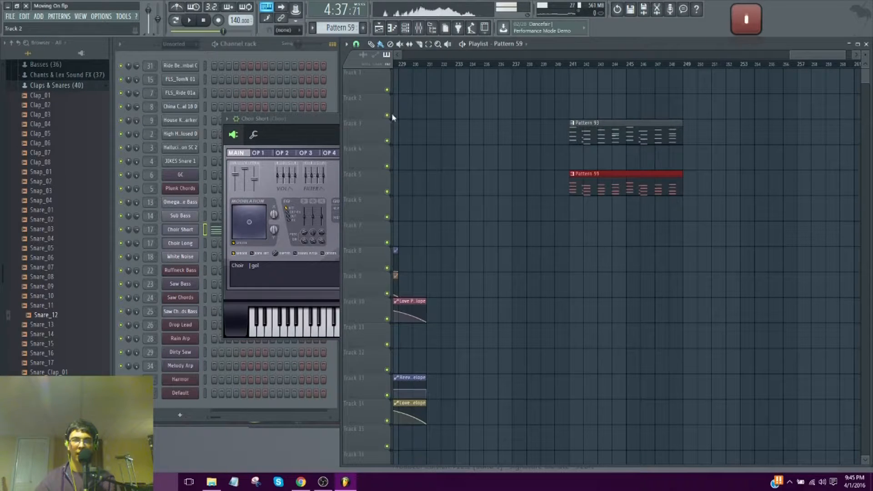
pyautogui.click(331, 93)
pyautogui.click(194, 232)
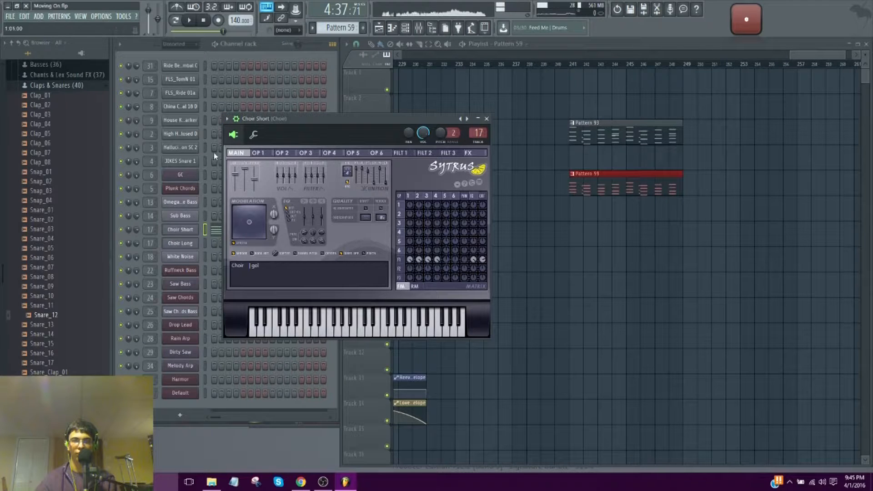
# Add a new Sytrus channel, load its Choir preset, and set its window beside the channel list
pyautogui.click(180, 415)
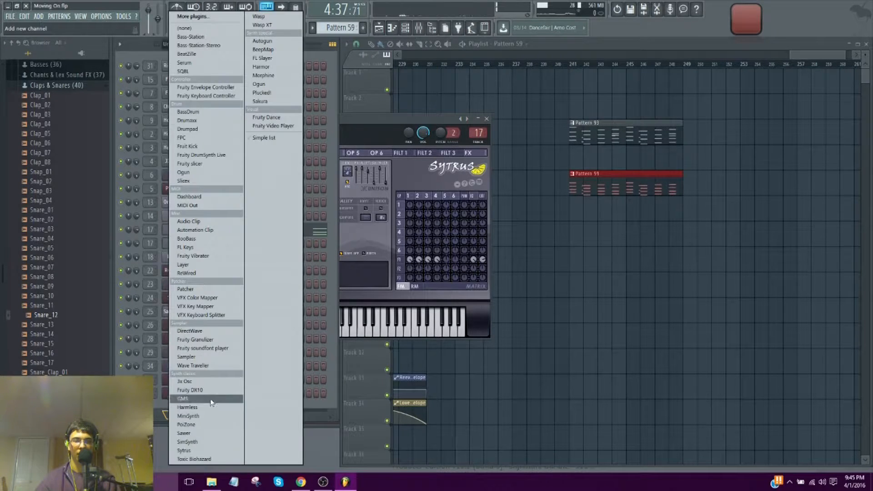
pyautogui.click(182, 457)
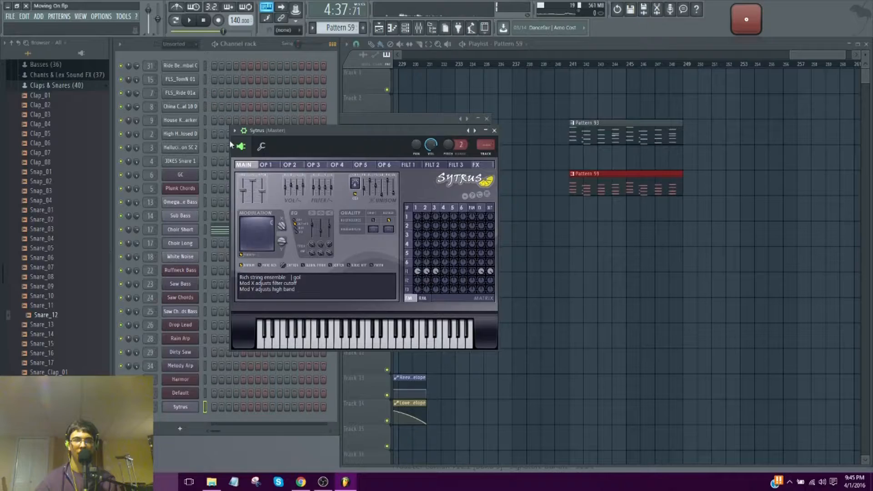
pyautogui.click(235, 131)
pyautogui.moveTo(282, 158)
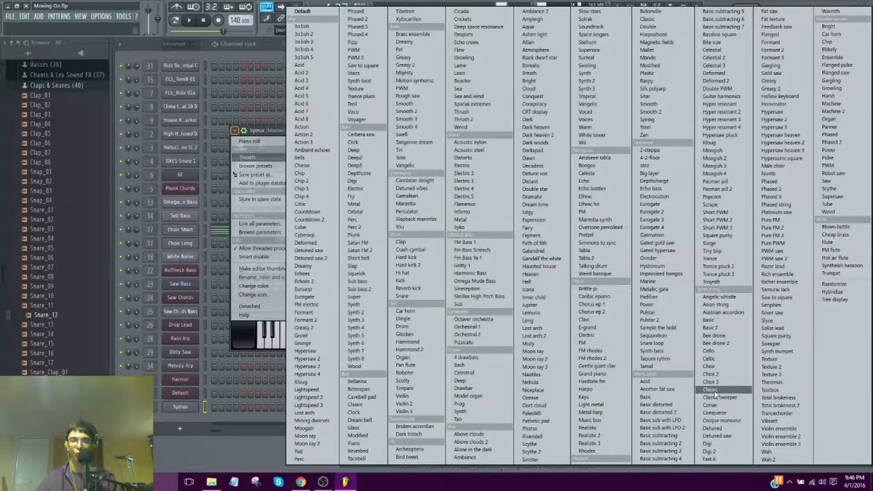
pyautogui.click(723, 367)
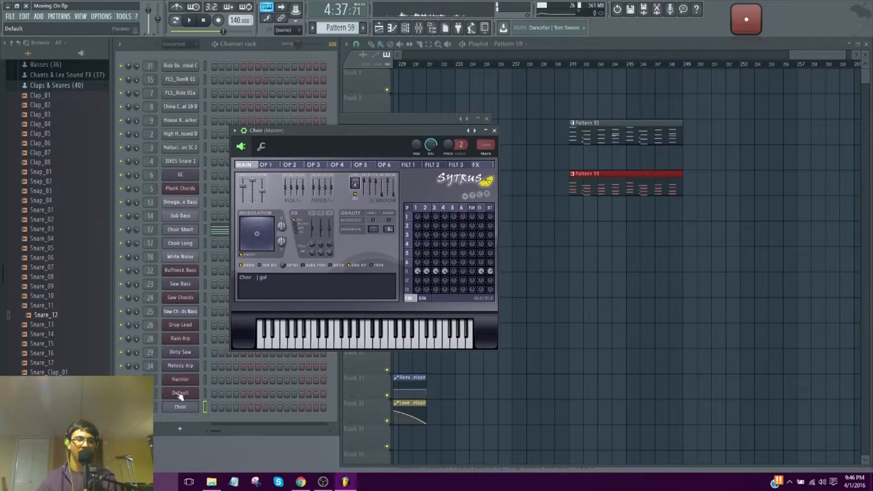
pyautogui.moveTo(294, 130); pyautogui.dragTo(364, 128)
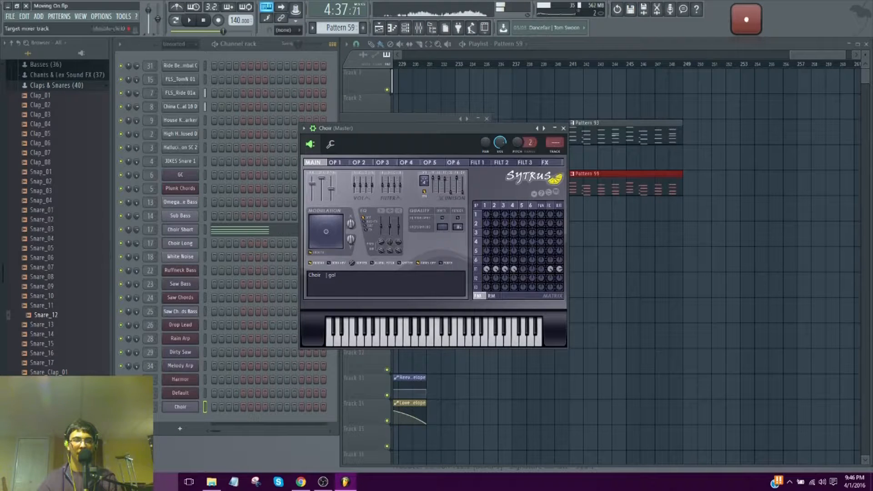
# Play Pattern 59 in pattern mode and examine the volume envelope of Filter 1 in the Choir Short Sytrus
pyautogui.click(117, 234)
pyautogui.click(176, 22)
pyautogui.press('space')
pyautogui.click(180, 230)
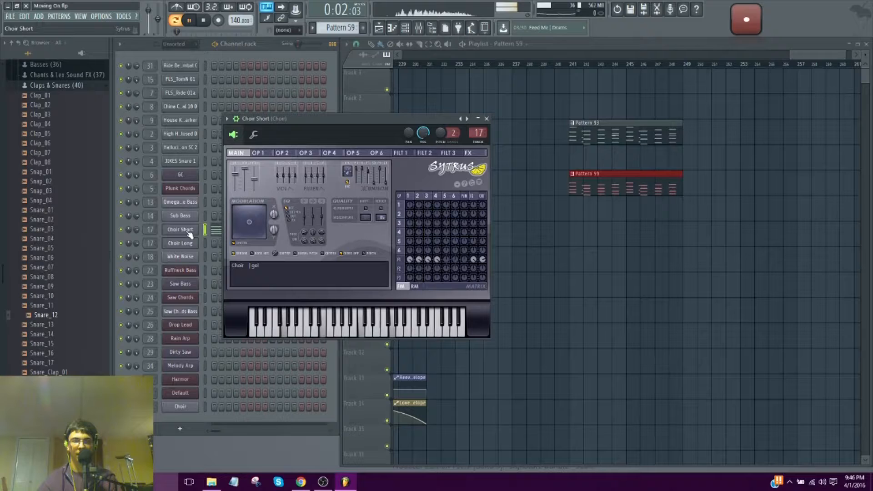
pyautogui.click(400, 152)
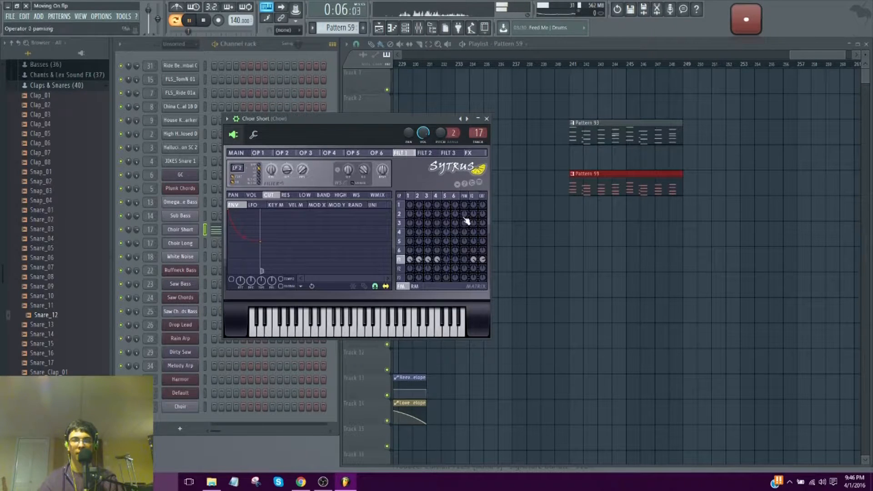
pyautogui.click(254, 195)
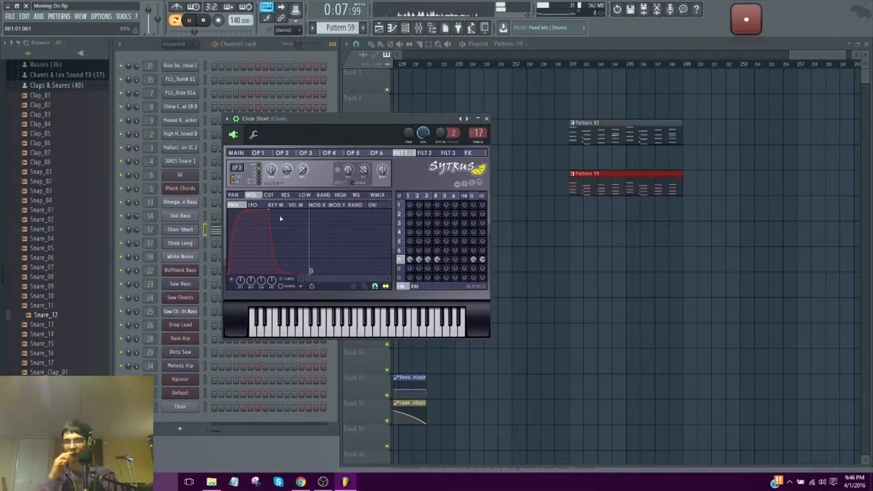
pyautogui.press('space')
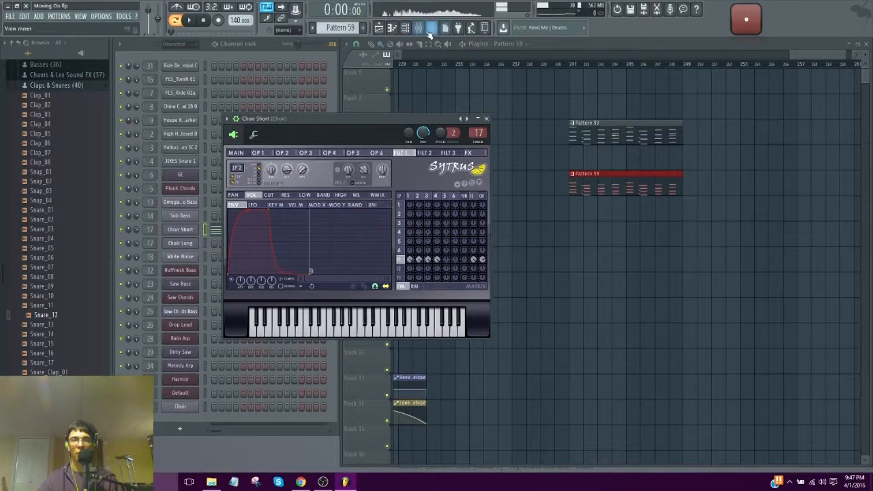
# Review the effect chain on the Choir mixer track and play the layered patterns from bar 241 in the playlist
pyautogui.click(425, 35)
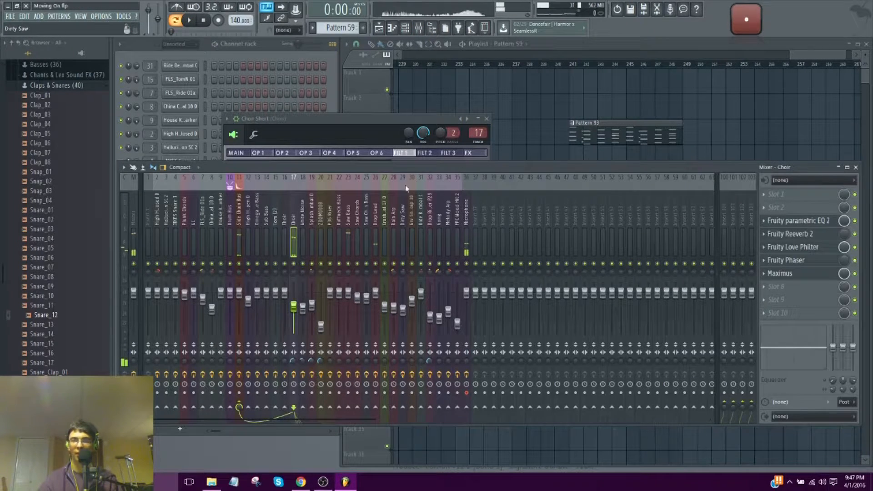
pyautogui.click(315, 70)
pyautogui.click(816, 55)
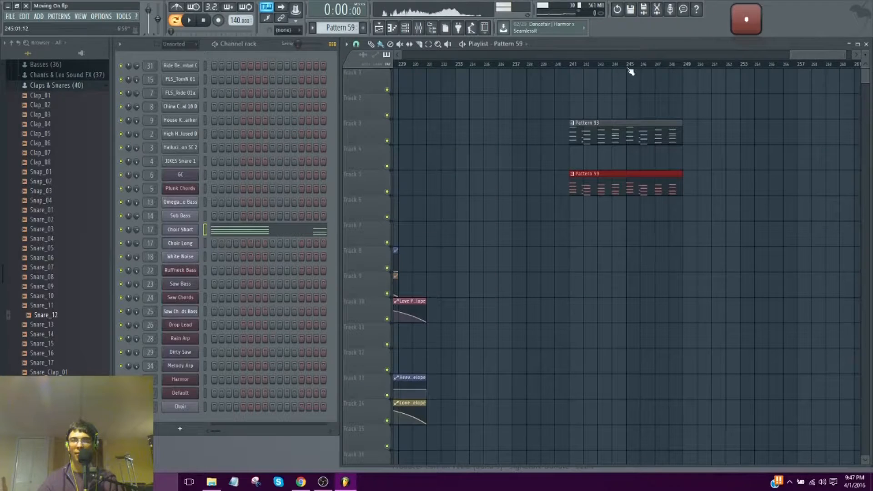
pyautogui.click(570, 65)
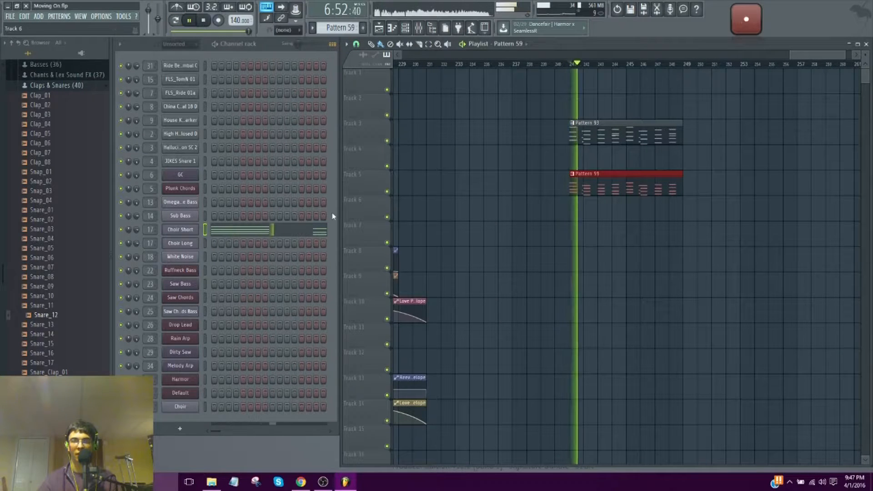
pyautogui.press('space')
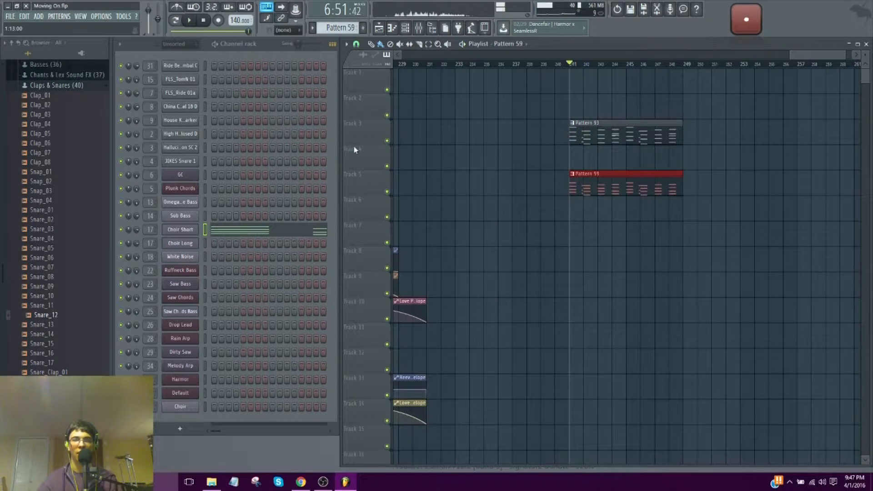
# Select Pattern 54 in the original arrangement and listen to it in pattern mode
pyautogui.moveTo(805, 55); pyautogui.dragTo(802, 79)
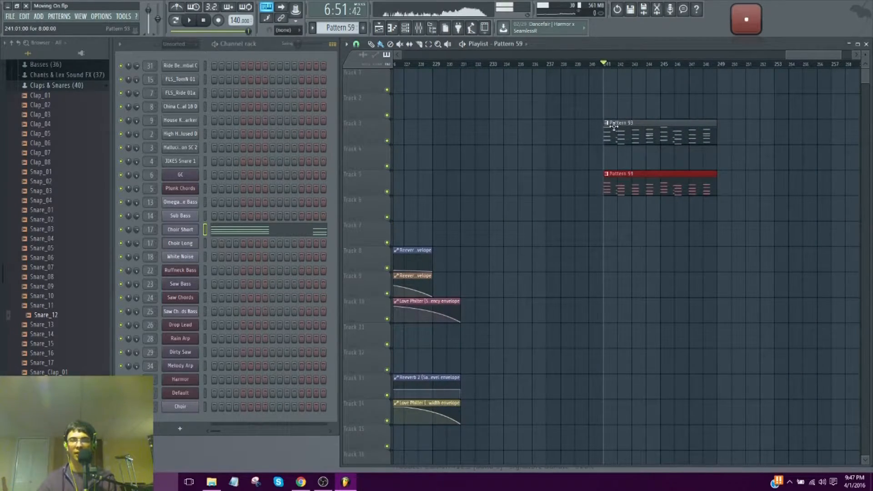
pyautogui.hscroll(-8, 613, 136)
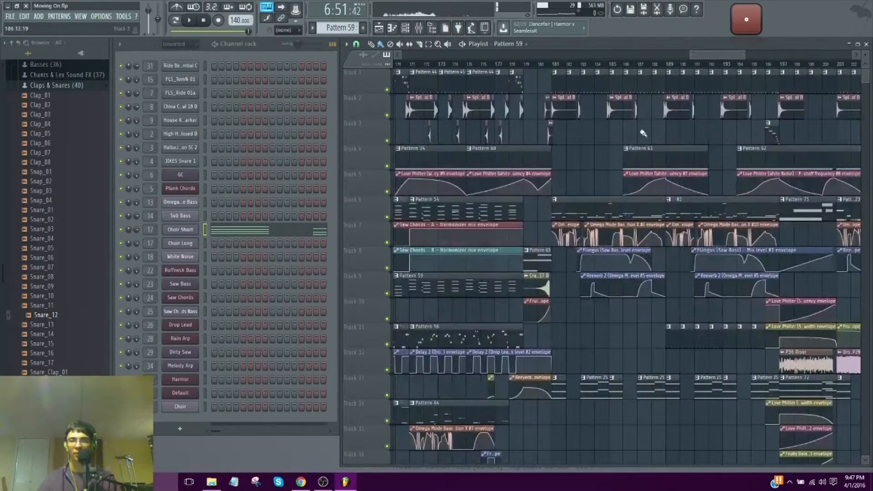
pyautogui.click(508, 207)
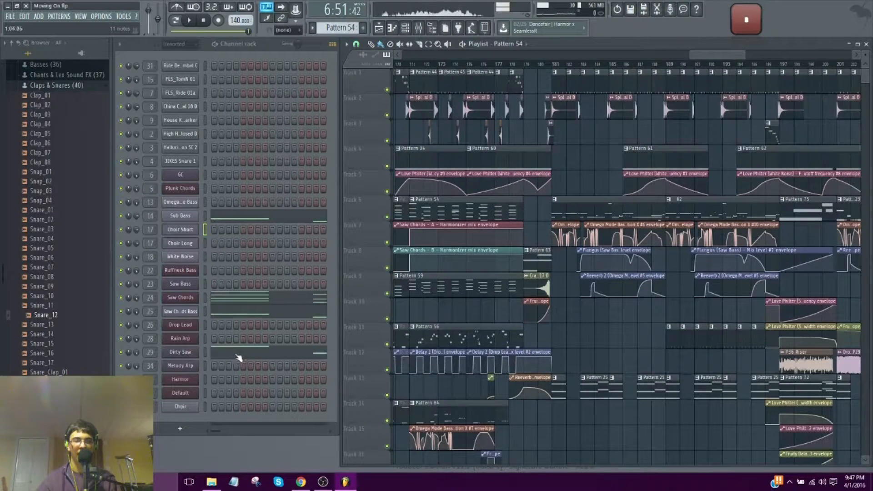
pyautogui.click(176, 23)
pyautogui.press('space')
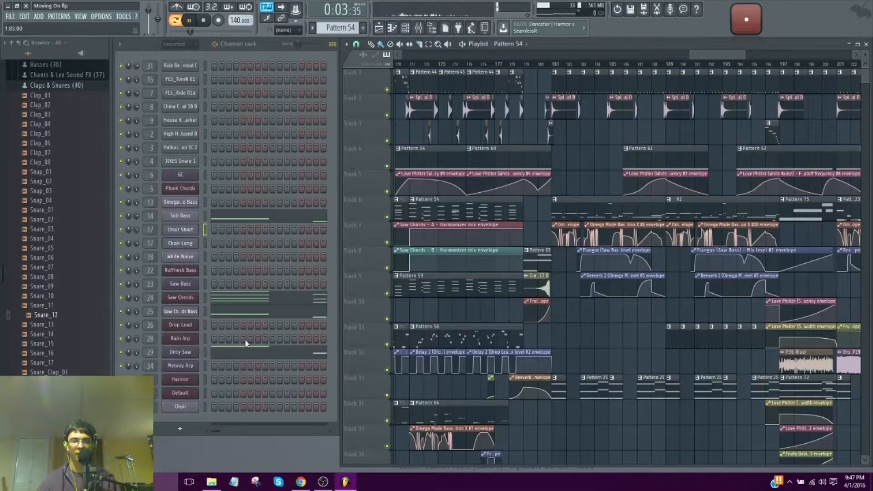
pyautogui.press('space')
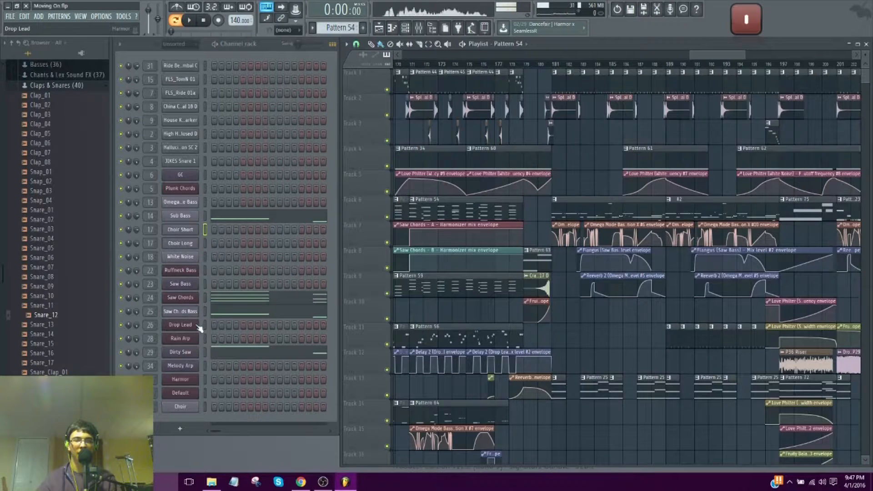
# Mute the Saw Chords Bass channel, play Pattern 54, and open the Dirty Saw channel's 3x Osc
pyautogui.click(121, 311)
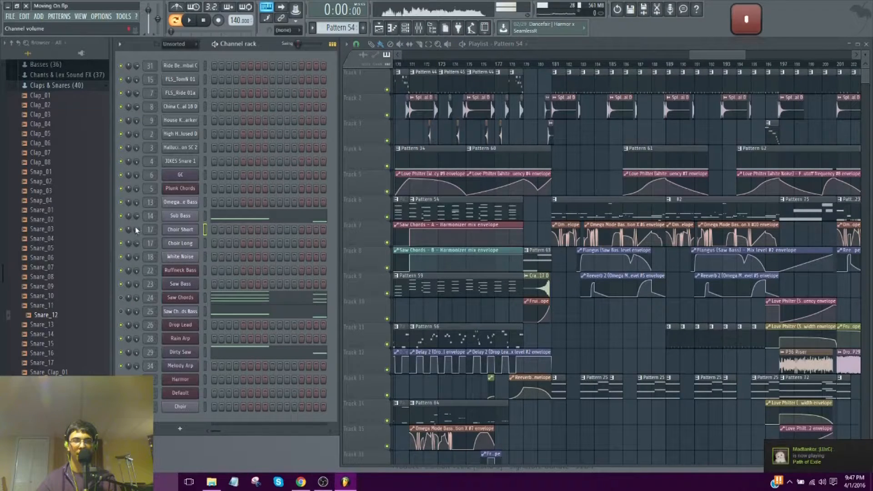
pyautogui.press('space')
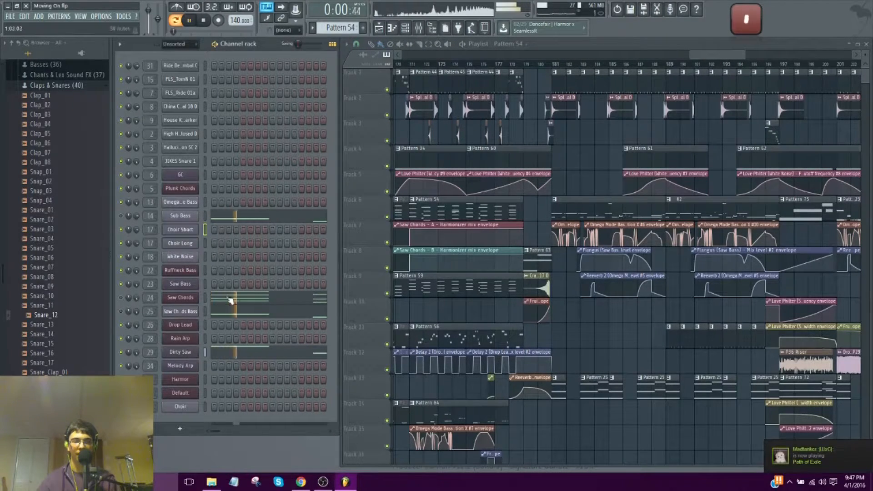
pyautogui.click(184, 352)
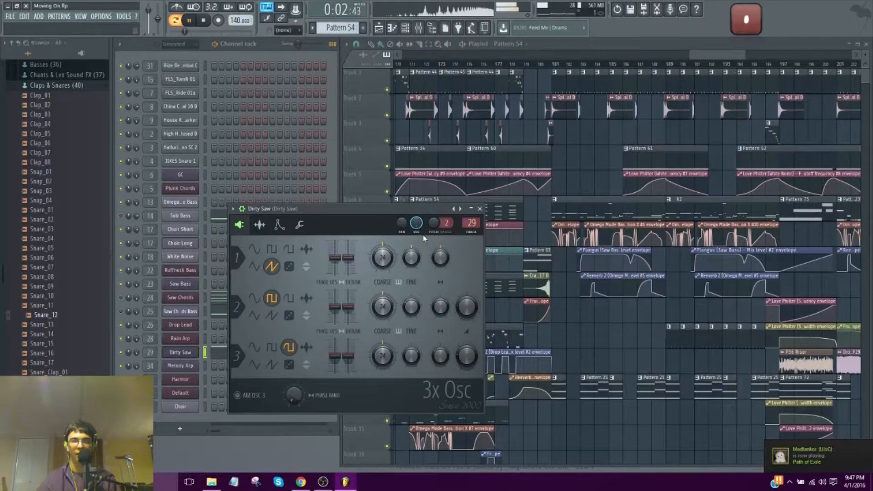
pyautogui.moveTo(375, 216); pyautogui.dragTo(496, 101)
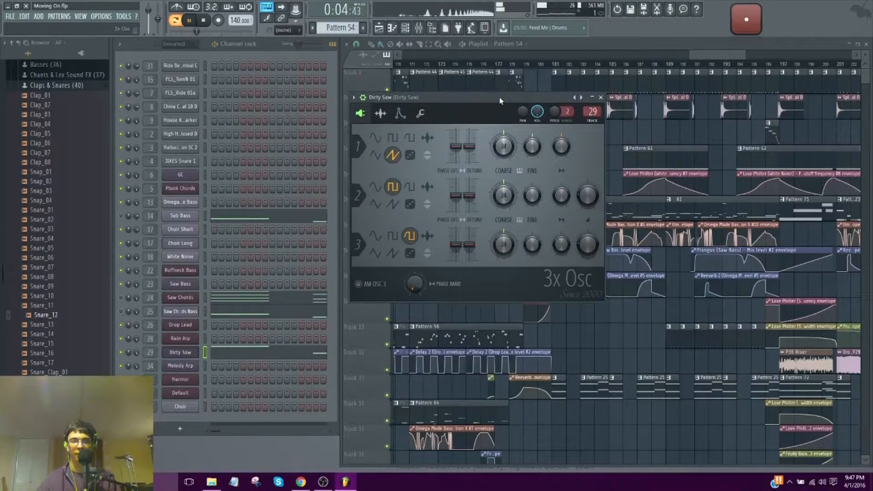
pyautogui.press('space')
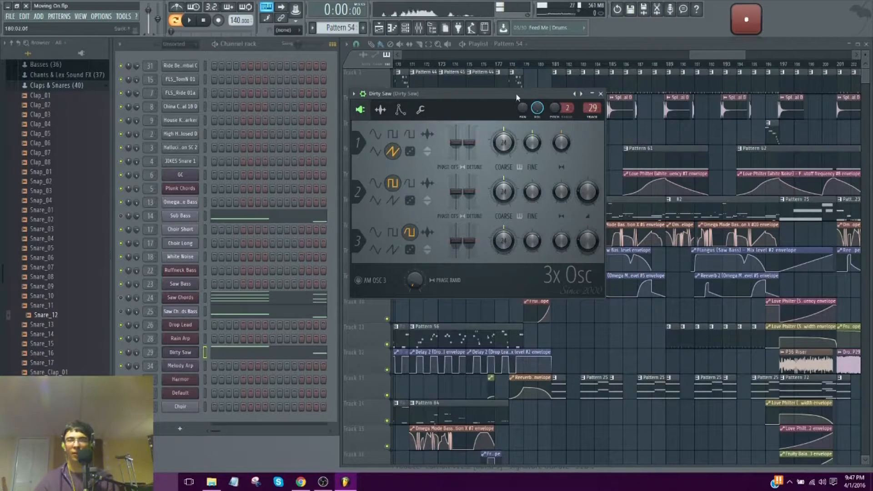
# Inspect the Fruity WaveShaper on the Dirty Saw mixer track and compare the sound with the effect bypassed and enabled
pyautogui.moveTo(487, 97); pyautogui.dragTo(465, 105)
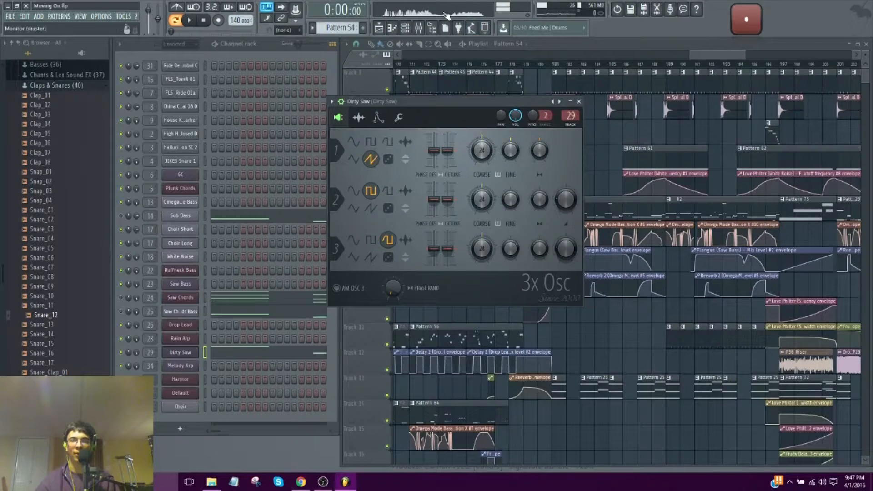
pyautogui.click(418, 27)
pyautogui.moveTo(433, 104); pyautogui.dragTo(316, 108)
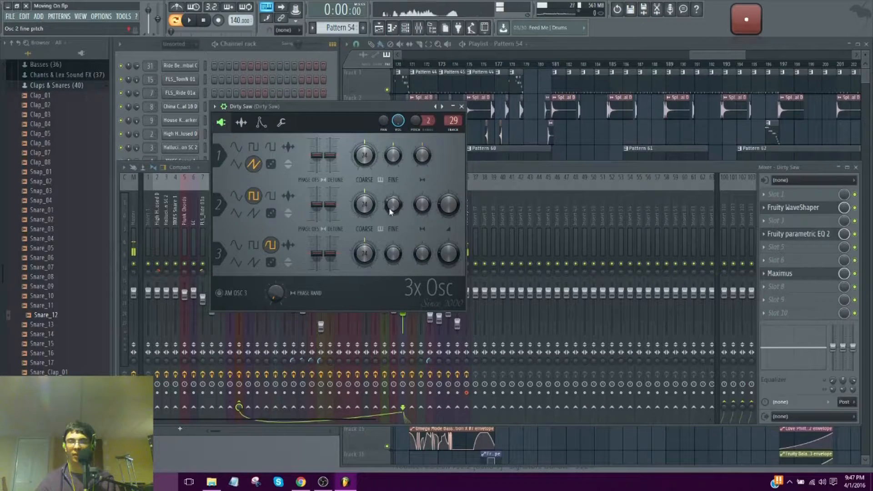
pyautogui.click(783, 209)
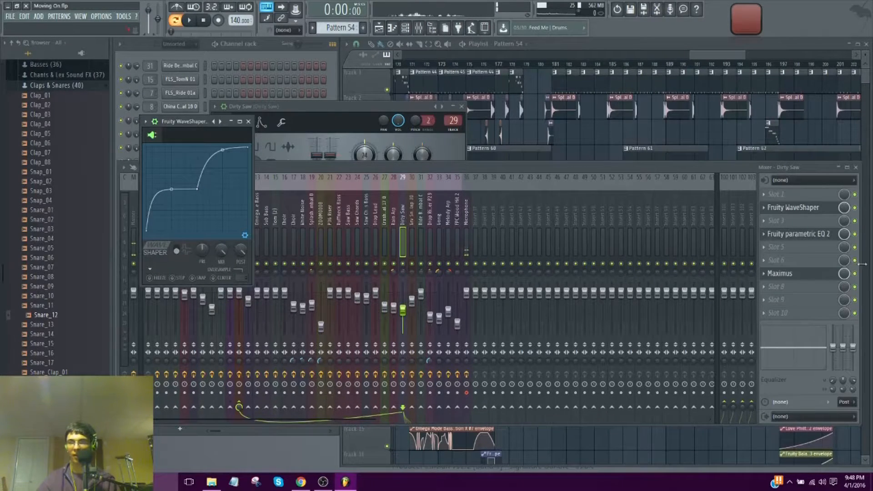
pyautogui.click(856, 211)
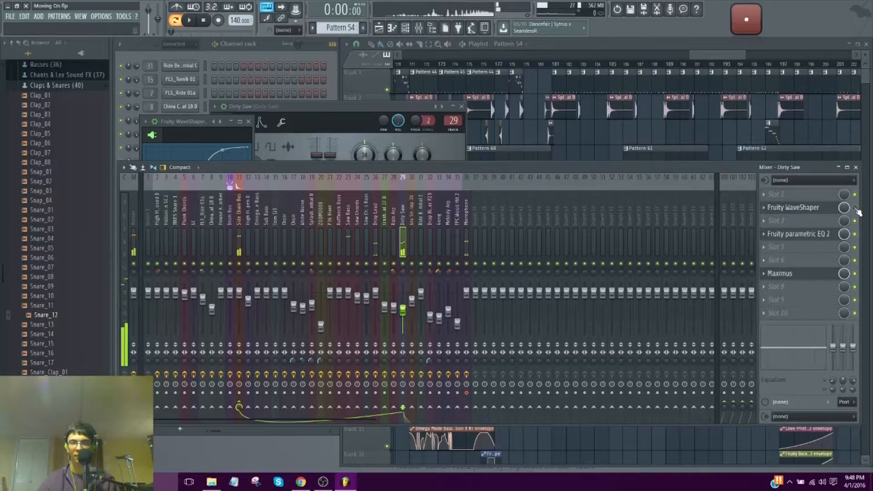
pyautogui.press('space')
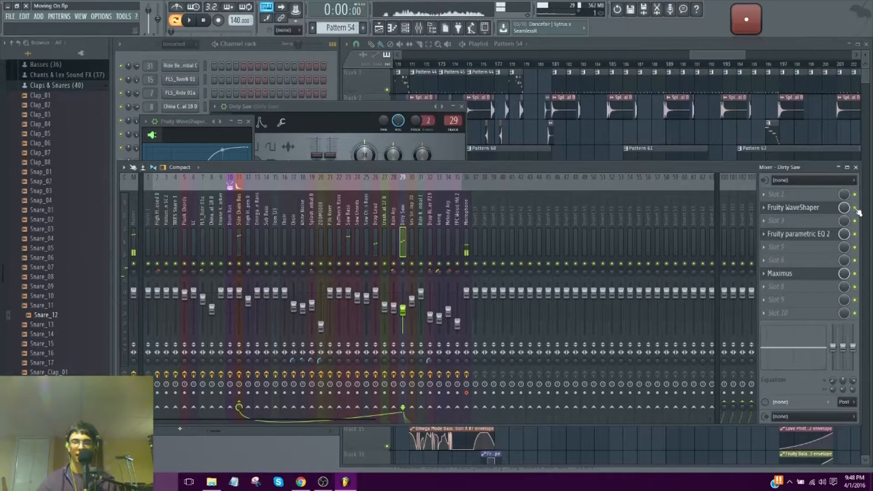
# Open the Dirty Saw's Fruity Parametric EQ 2 and shift its low-cut band during playback
pyautogui.click(805, 236)
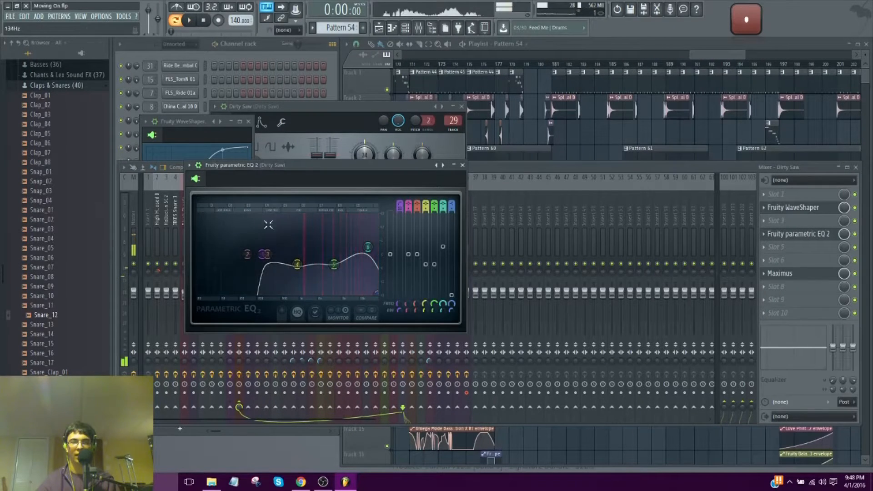
pyautogui.press('space')
pyautogui.moveTo(261, 254)
pyautogui.mouseDown()
pyautogui.moveTo(199, 254)
pyautogui.moveTo(292, 254)
pyautogui.moveTo(278, 253)
pyautogui.mouseUp()
pyautogui.press('space')
# Inspect the Maximus settings on the Dirty Saw track and return to the channel rack and playlist
pyautogui.click(780, 273)
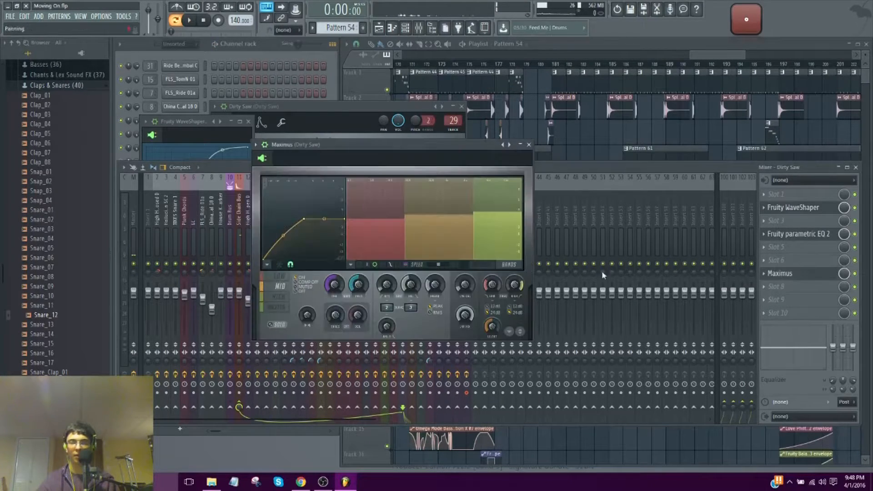
pyautogui.click(649, 173)
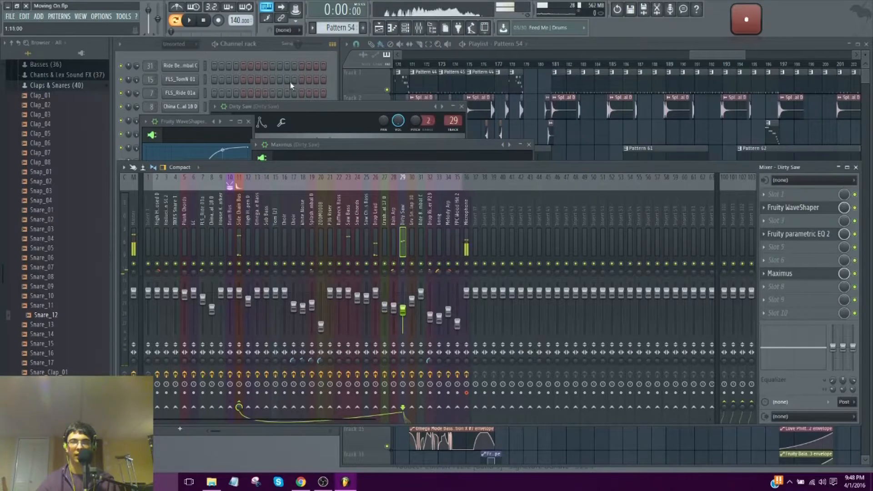
pyautogui.click(334, 67)
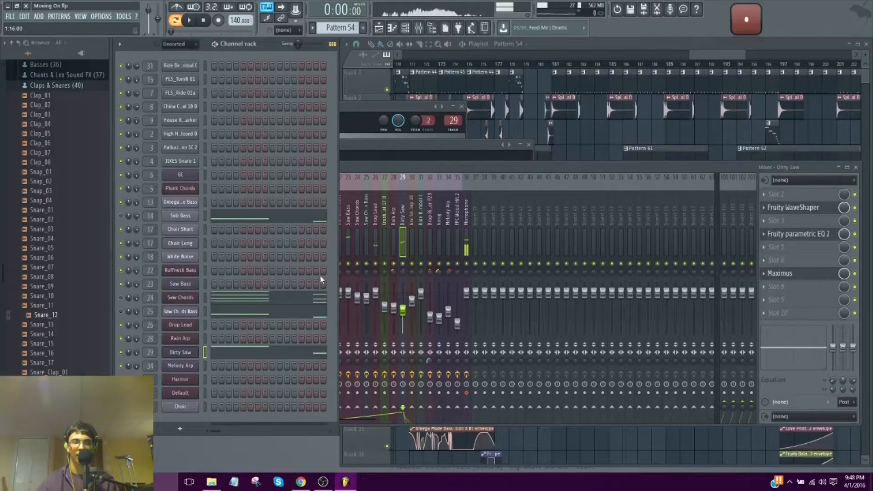
pyautogui.click(707, 57)
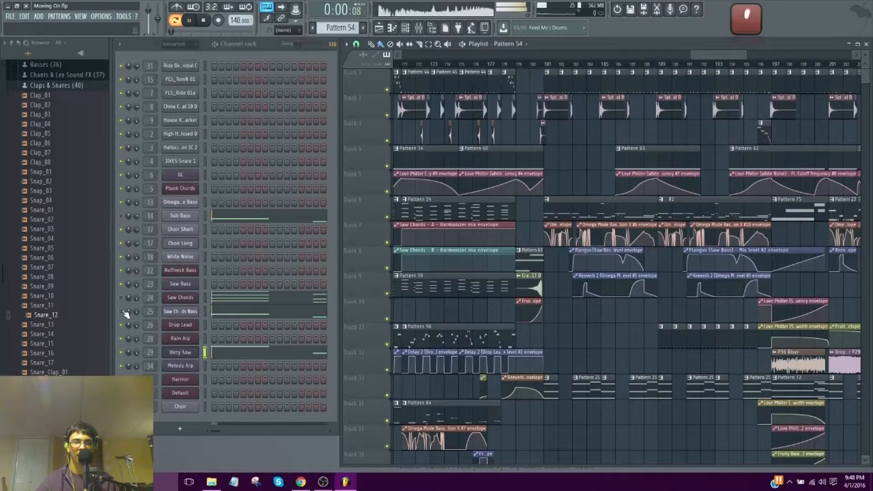
# Toggle the Dirty Saw channel's mute and play Pattern 54 to compare the saw chords with and without that layer
pyautogui.click(121, 352)
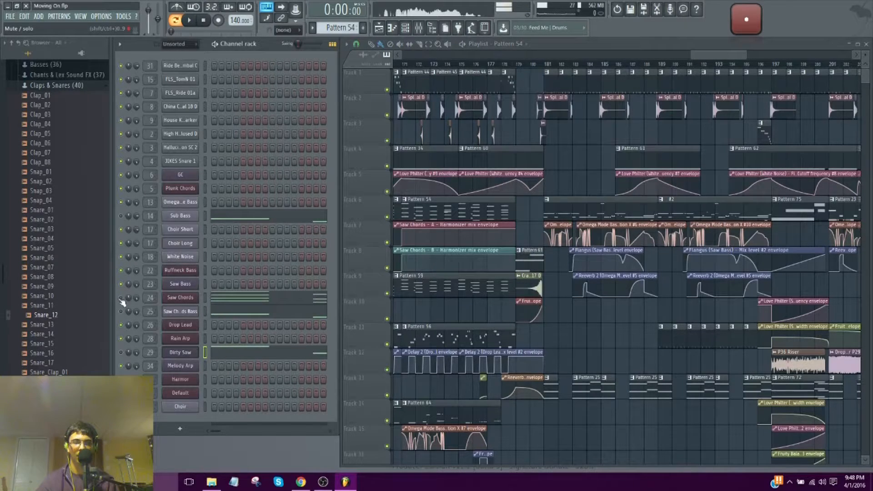
pyautogui.press('space')
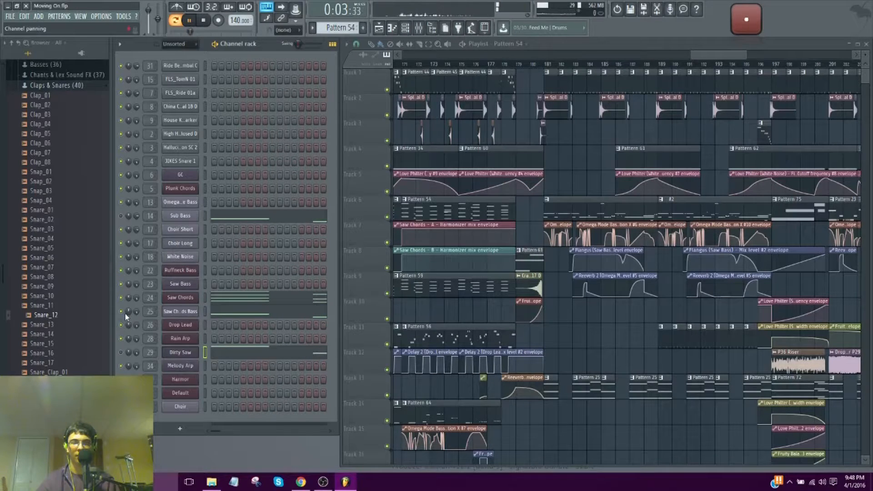
pyautogui.press('space')
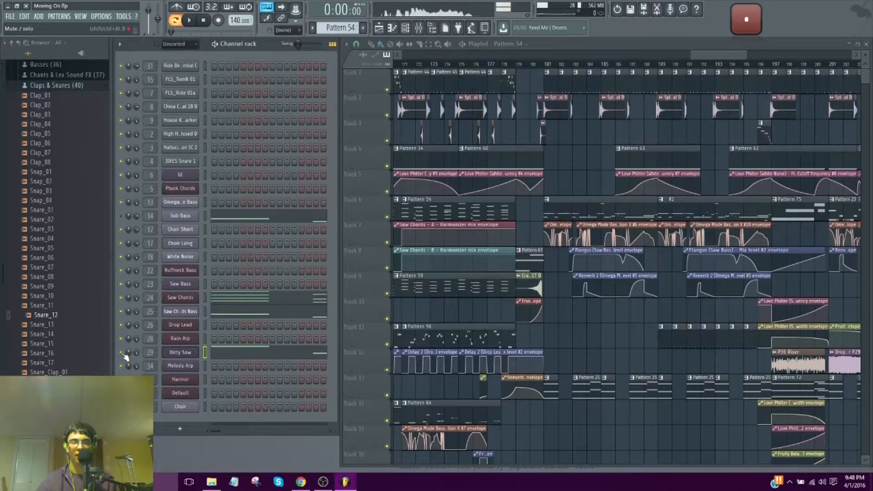
pyautogui.press('space')
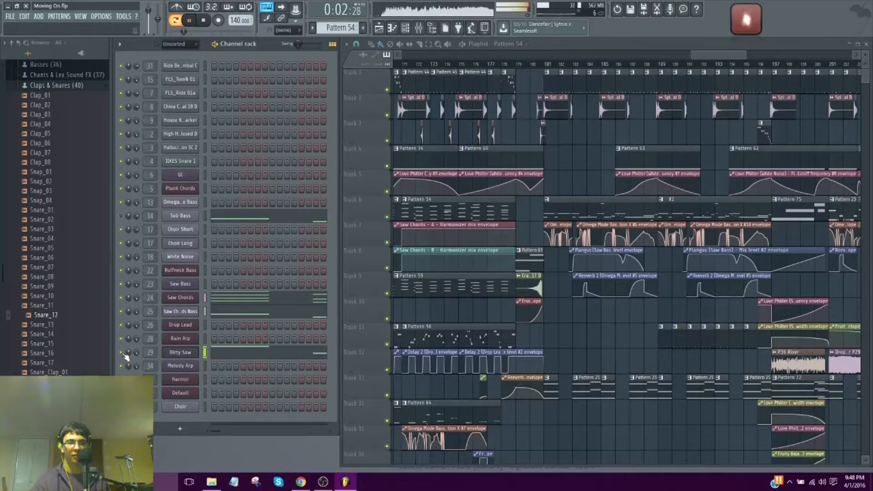
pyautogui.press('space')
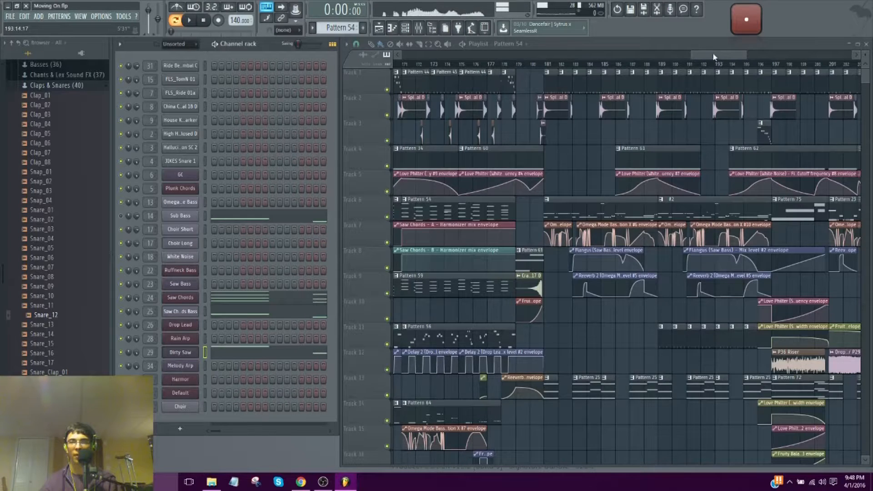
# Examine the Sub Bass notes of Pattern 54 in the piano roll and close it
pyautogui.moveTo(715, 55); pyautogui.dragTo(799, 57)
pyautogui.click(246, 220)
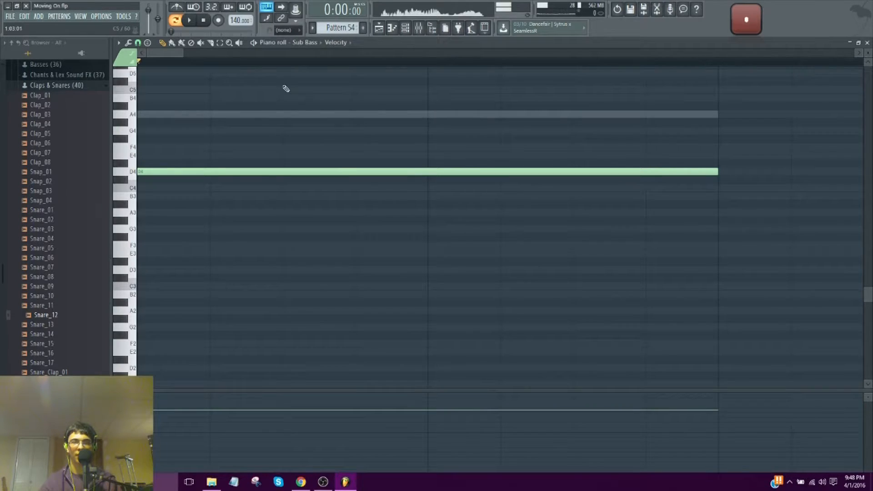
pyautogui.scroll(5, 304, 63)
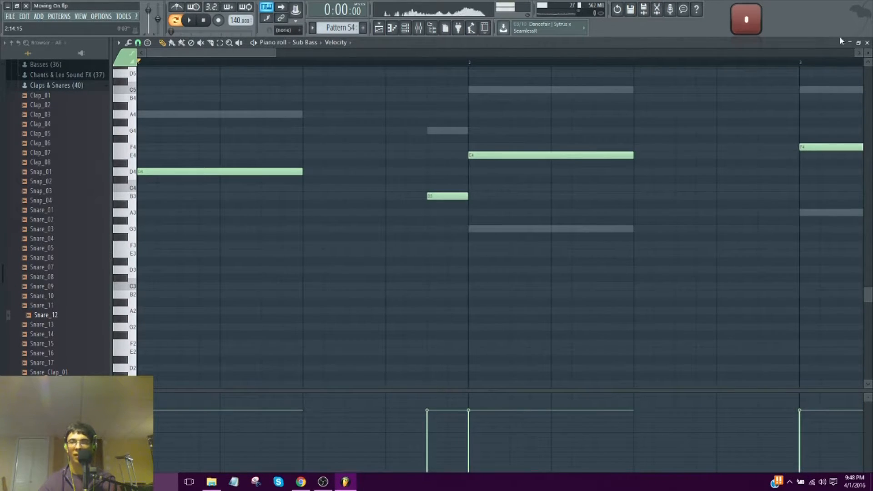
pyautogui.click(867, 42)
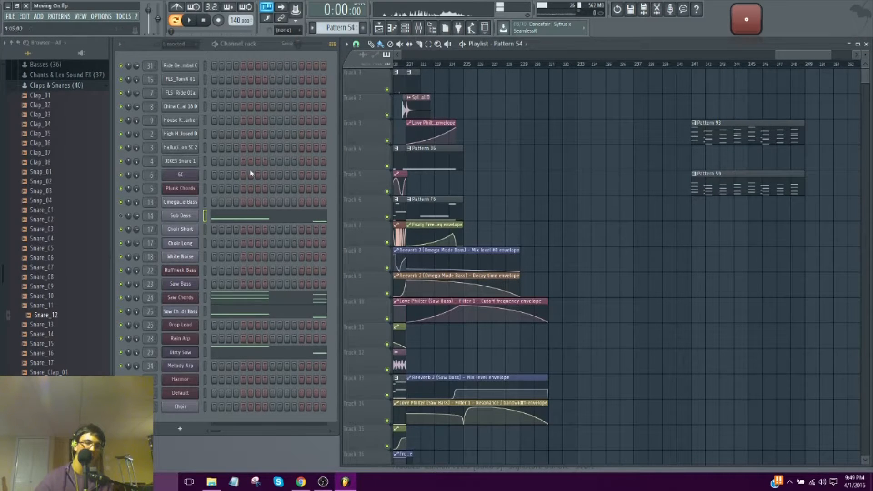
# Play Pattern 54 briefly and select Pattern 93 near the end of the playlist
pyautogui.press('space')
pyautogui.moveTo(792, 58); pyautogui.dragTo(817, 57)
pyautogui.press('space')
pyautogui.click(662, 136)
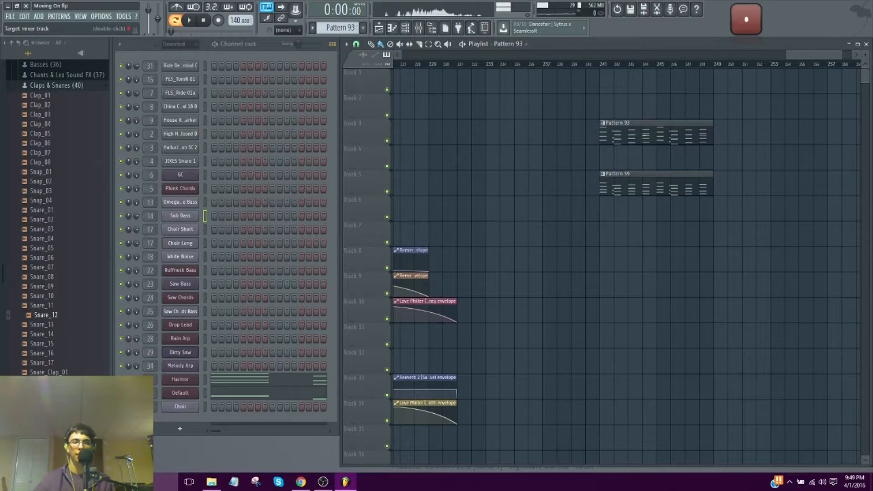
# Open the Harmor chord channel and examine the Timbre mix setting of part B
pyautogui.click(188, 381)
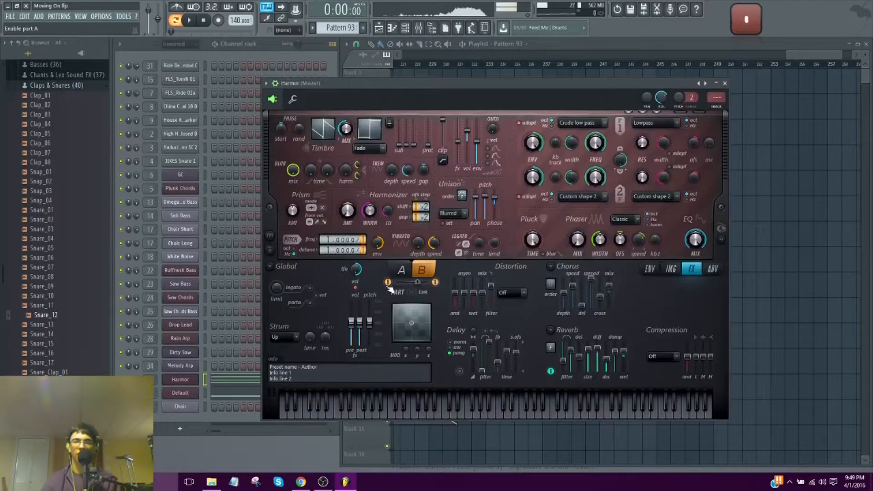
pyautogui.moveTo(347, 129); pyautogui.dragTo(346, 98)
pyautogui.moveTo(347, 127); pyautogui.dragTo(346, 130)
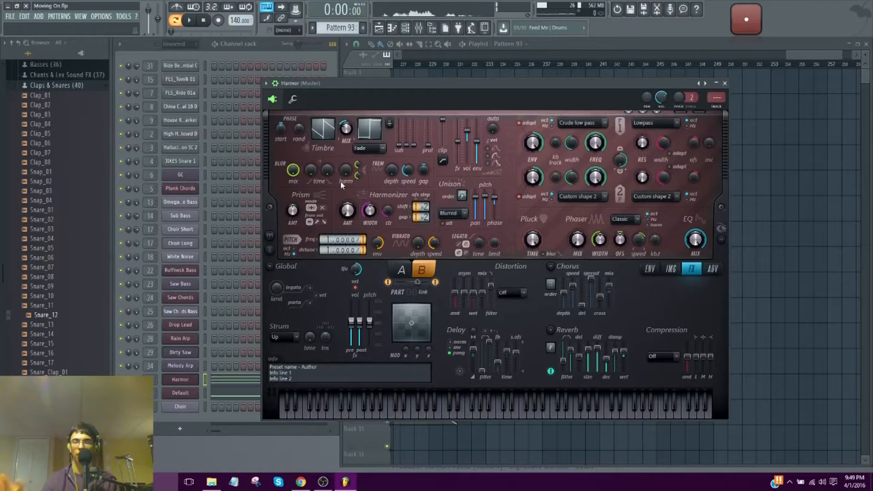
pyautogui.moveTo(347, 133); pyautogui.dragTo(346, 149)
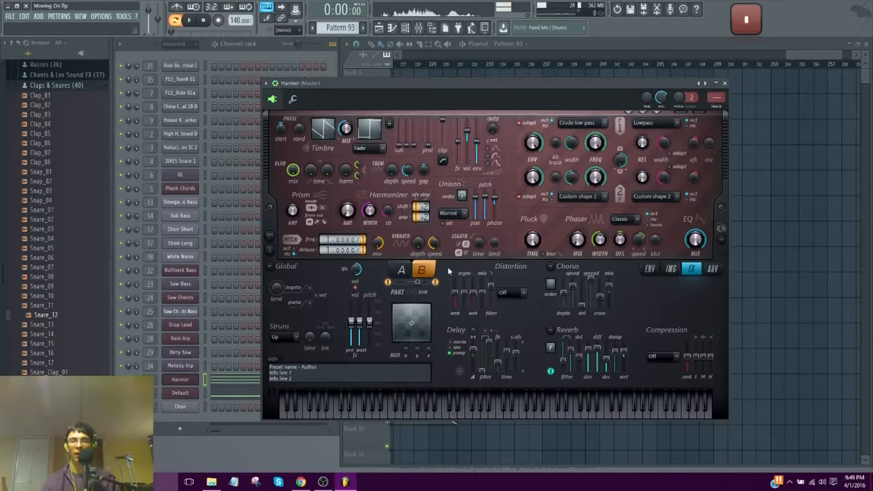
# Inspect the Default bass channel's synth and open the Choir channel's Sytrus
pyautogui.click(176, 394)
pyautogui.moveTo(440, 95); pyautogui.dragTo(535, 54)
pyautogui.click(182, 408)
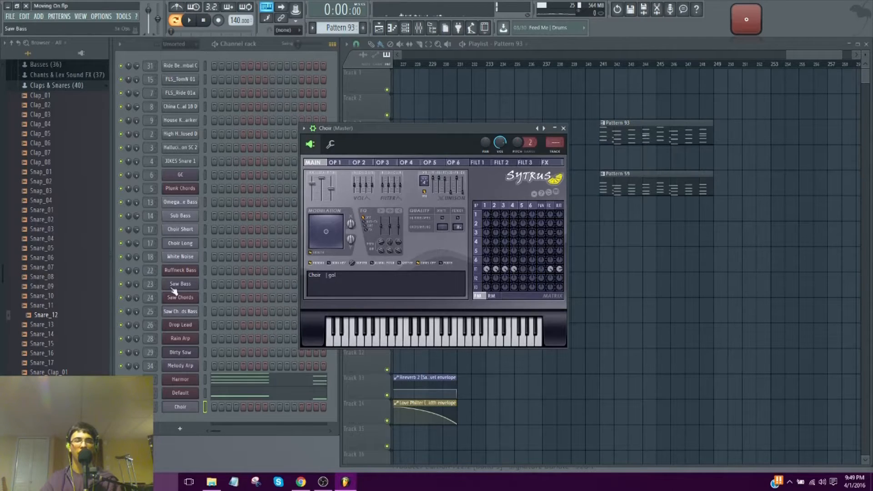
# Return to the saw chords section of the playlist and select Pattern 54
pyautogui.moveTo(801, 52); pyautogui.dragTo(735, 53)
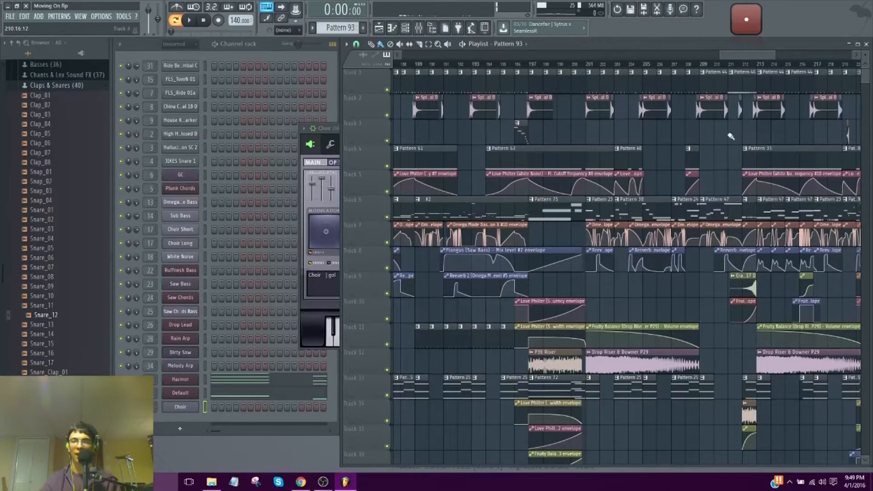
pyautogui.moveTo(750, 55); pyautogui.dragTo(754, 81)
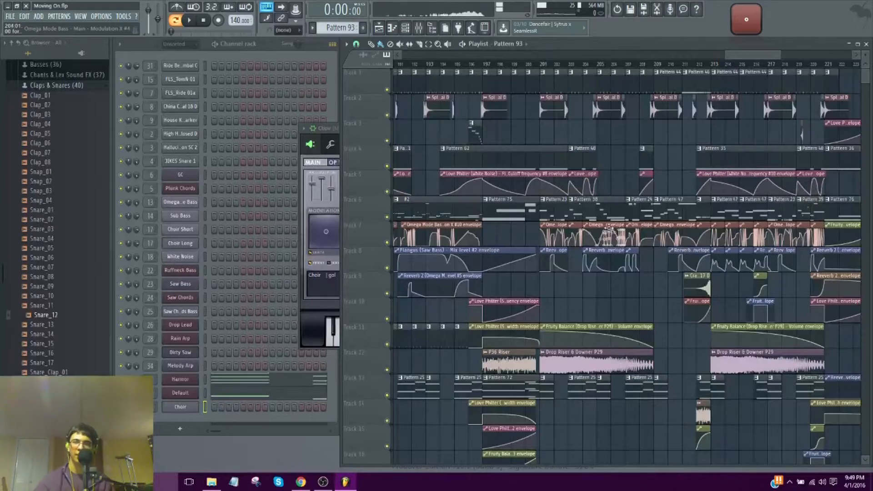
pyautogui.moveTo(747, 56); pyautogui.dragTo(672, 153)
pyautogui.click(612, 206)
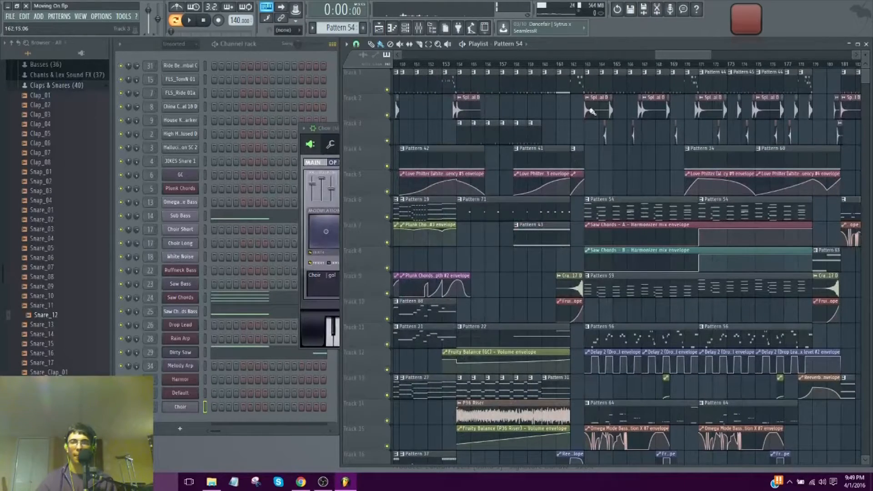
pyautogui.scroll(-2, 665, 67)
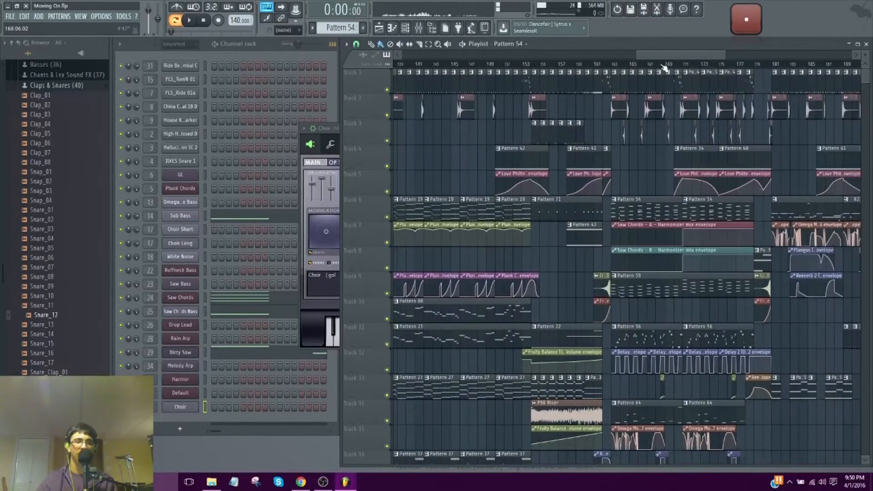